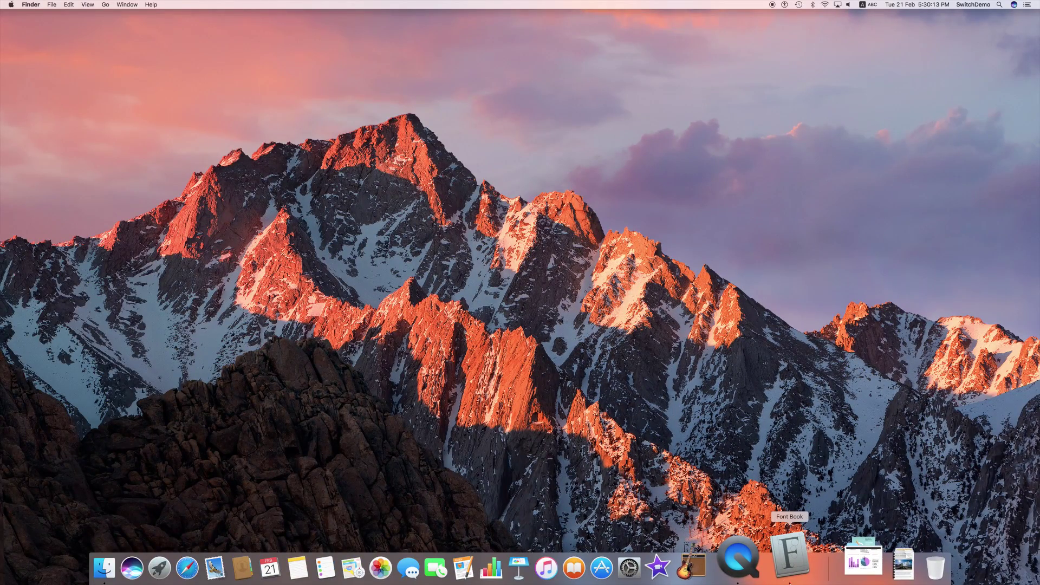
left_click(789, 574)
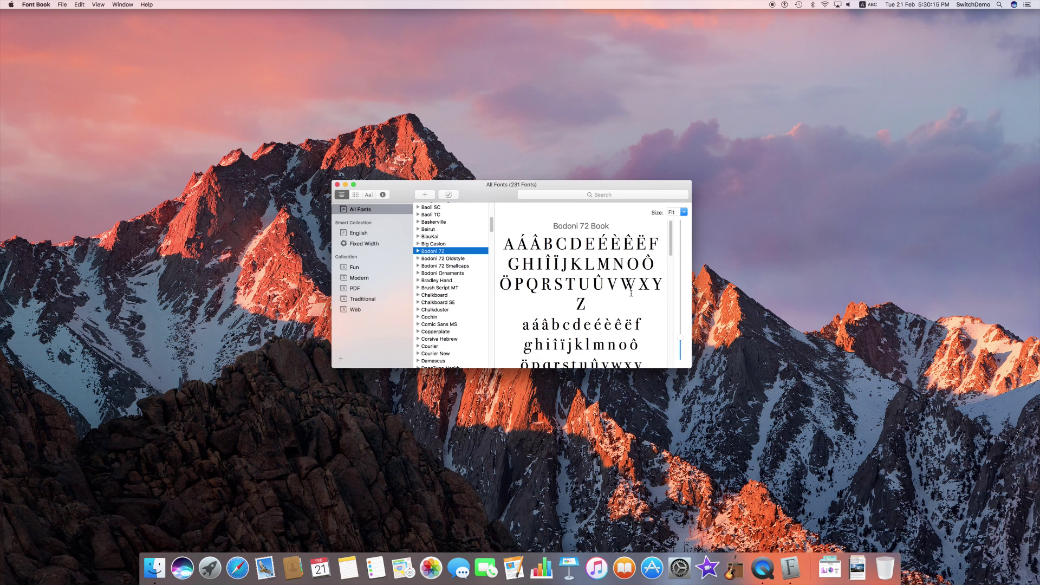
mouse_move(521, 188)
left_mouse_down()
mouse_move(539, 161)
mouse_move(511, 212)
mouse_move(532, 178)
left_mouse_up()
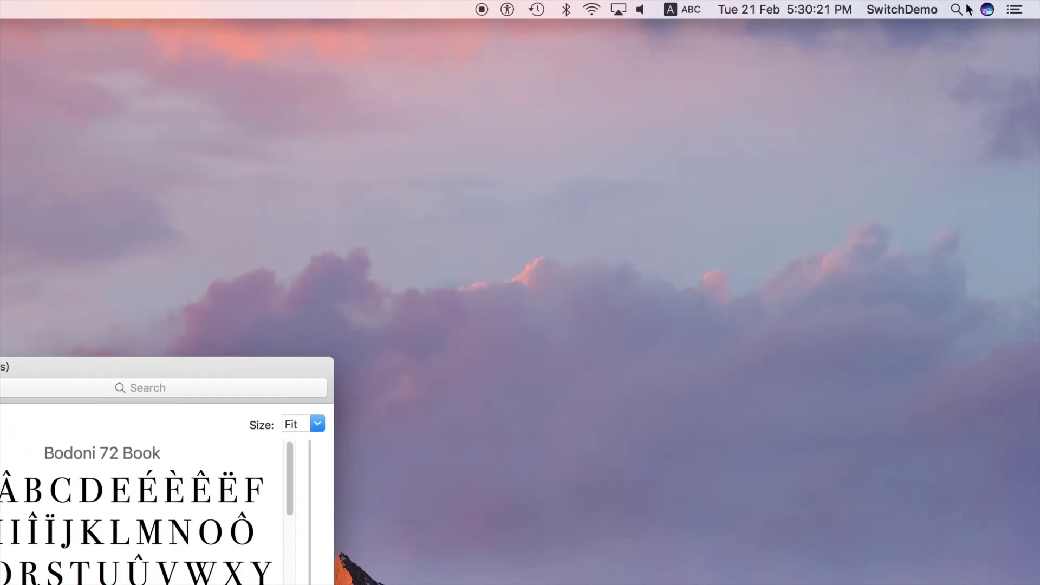
key("super+i")
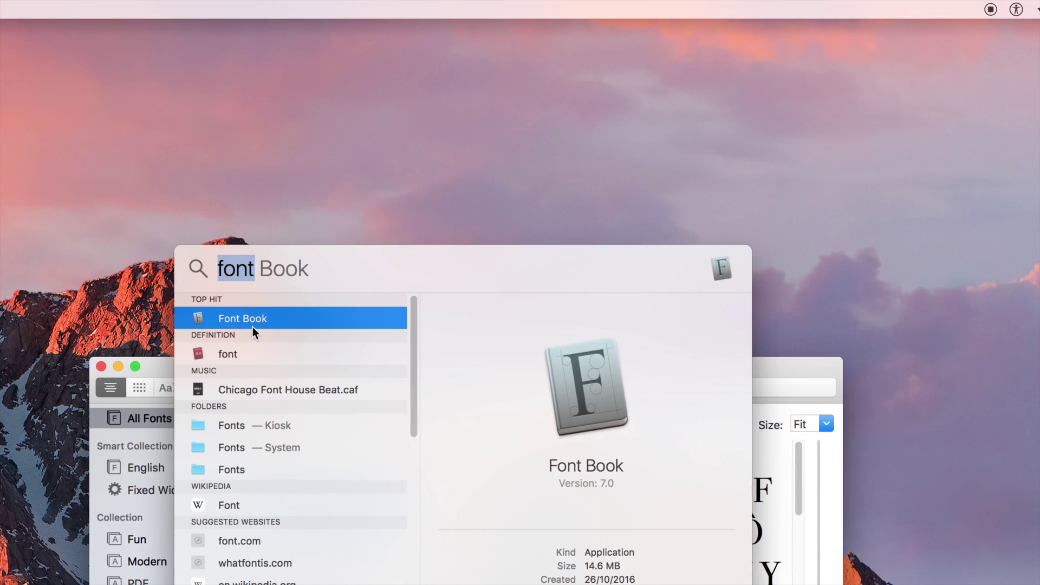
double_click(259, 322)
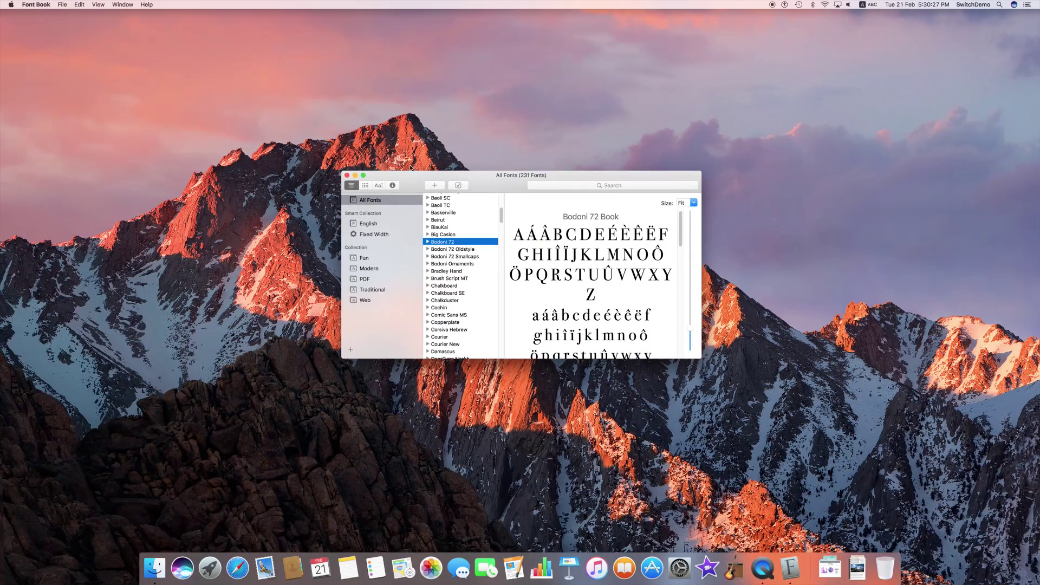
left_click_drag(482, 179, 505, 157)
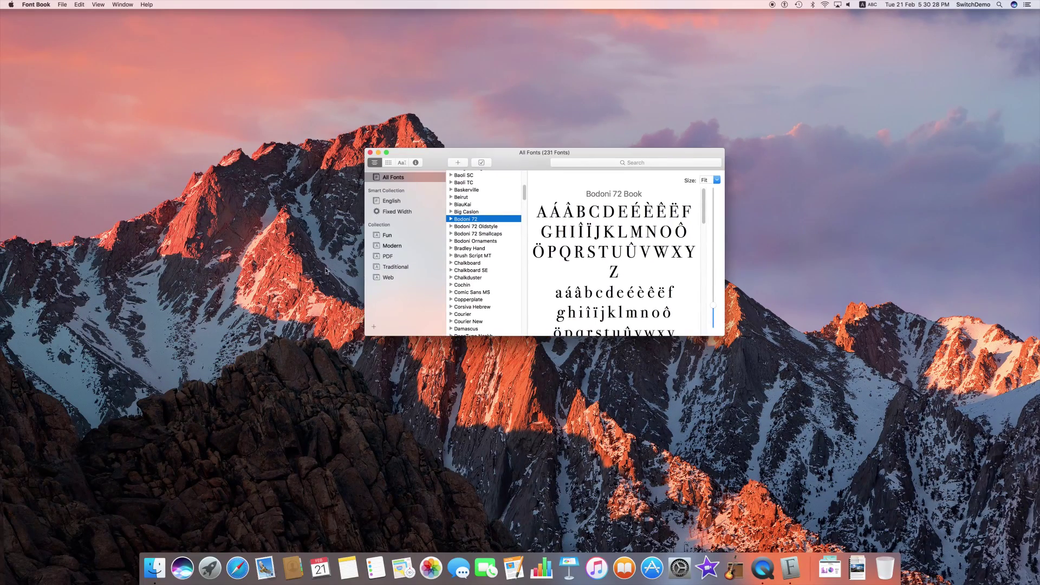
left_click(152, 566)
- Find Font Book in the Finder's Applications folder, then close the Finder window
left_click(359, 312)
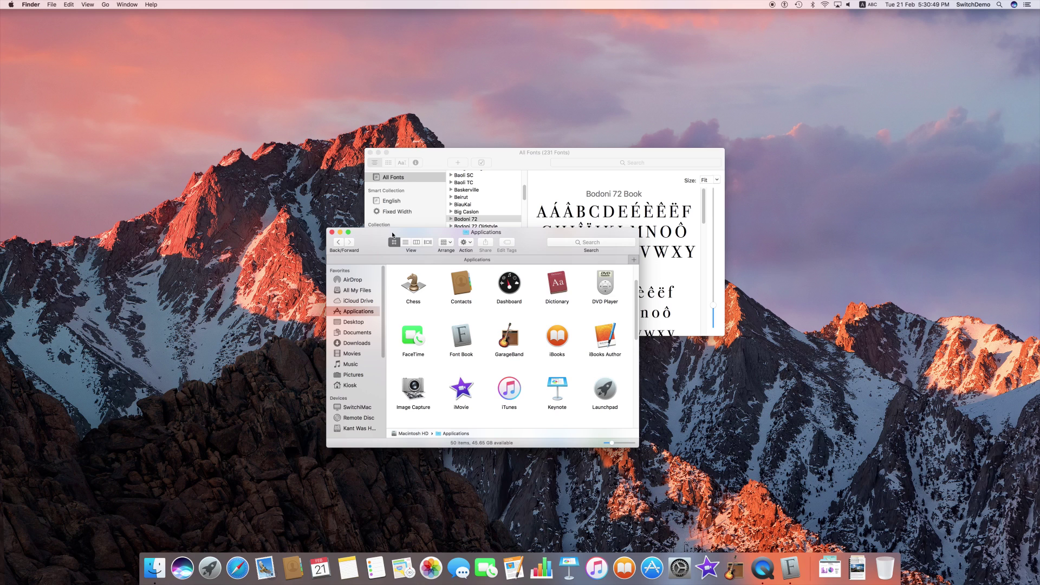
left_click(463, 335)
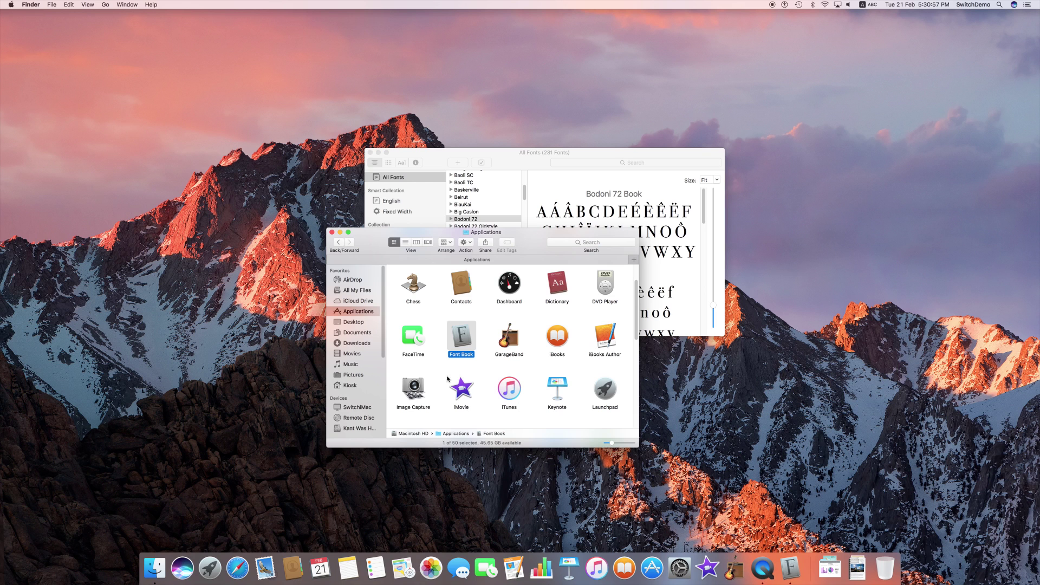
left_click(331, 231)
- Bring Font Book forward, show All Fonts, and preview Arial and Al Bayan
left_click(439, 224)
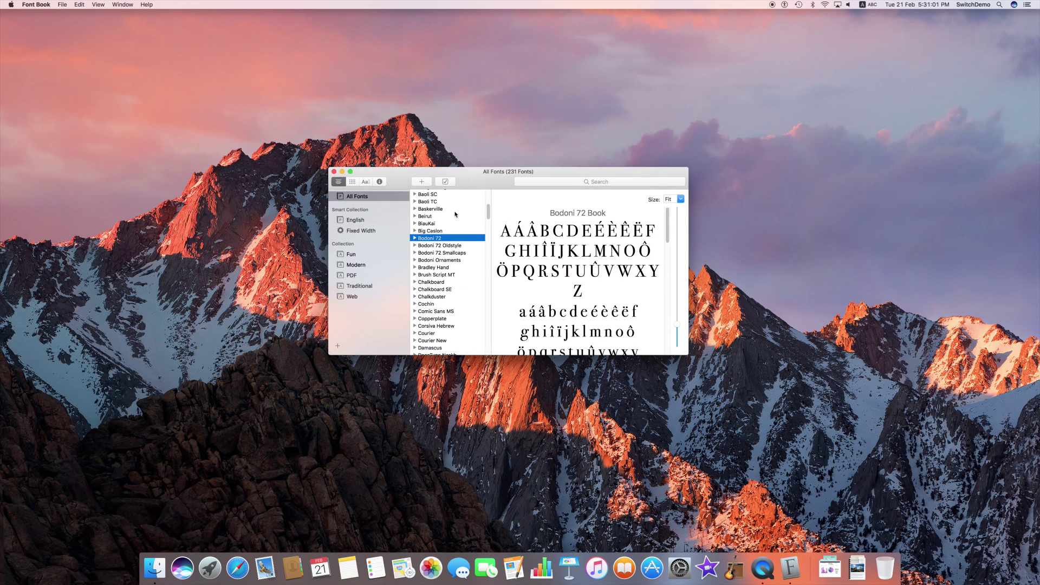
left_click(391, 198)
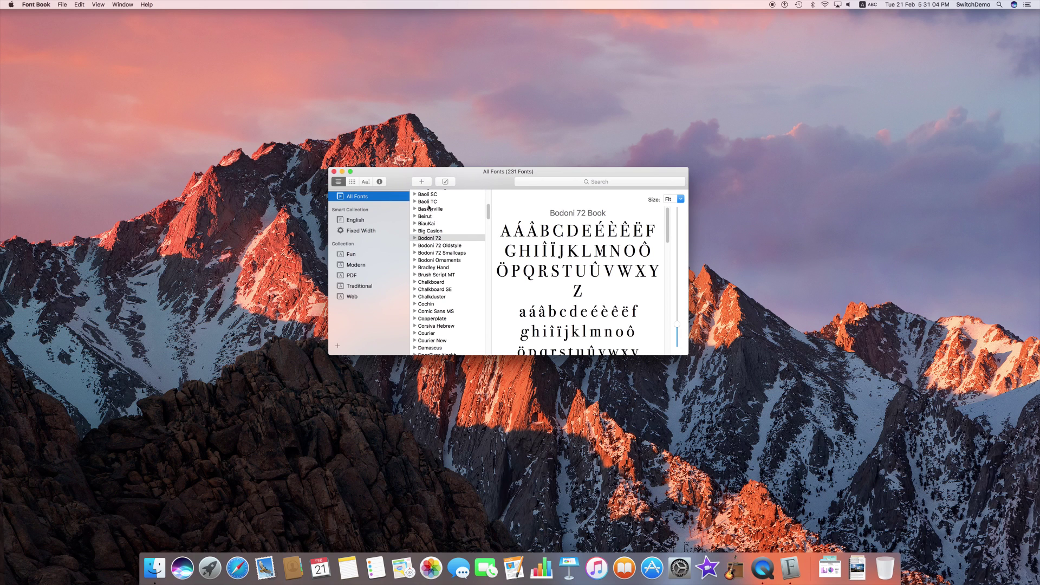
left_click_drag(490, 211, 498, 205)
scroll(455, 253, "up", 2)
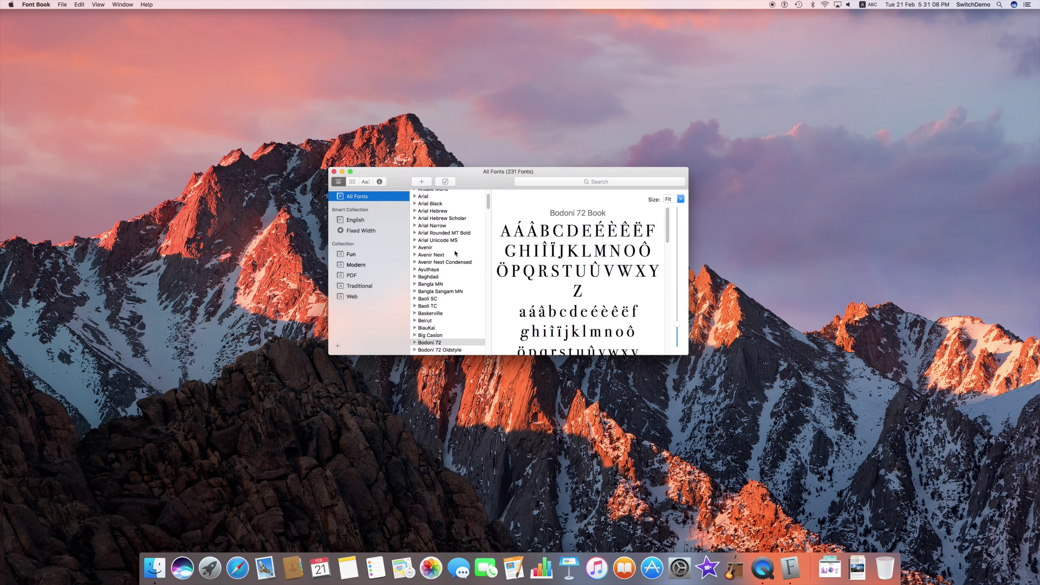
left_click(468, 198)
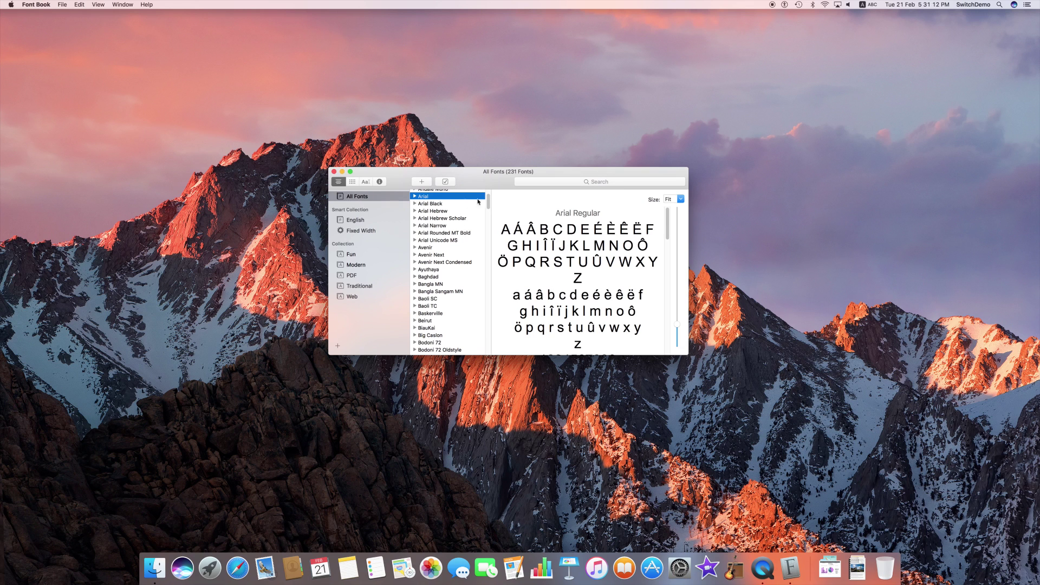
scroll(490, 202, "up", 3)
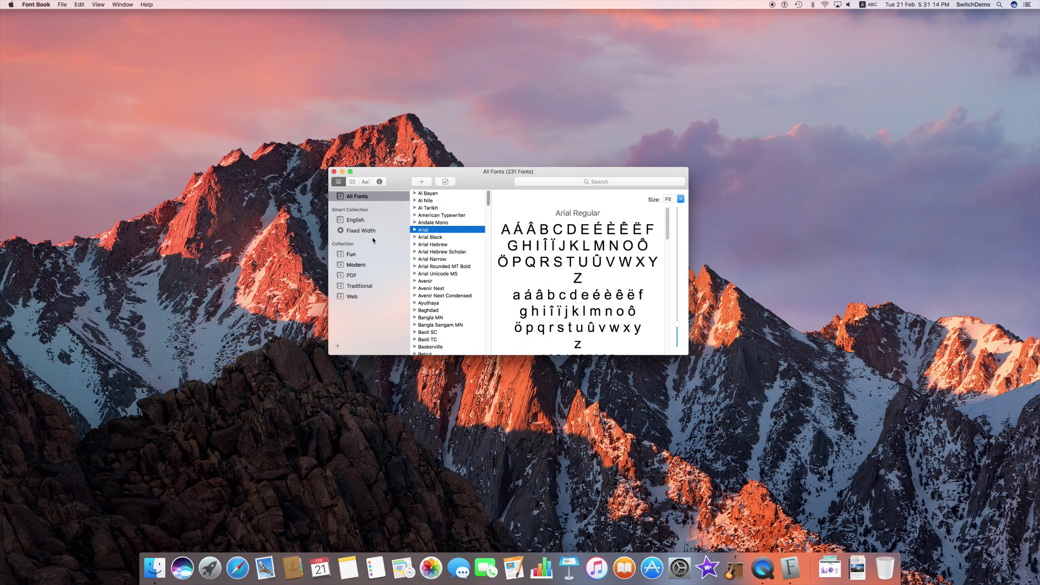
mouse_move(488, 205)
left_mouse_down()
mouse_move(486, 255)
mouse_move(489, 198)
left_mouse_up()
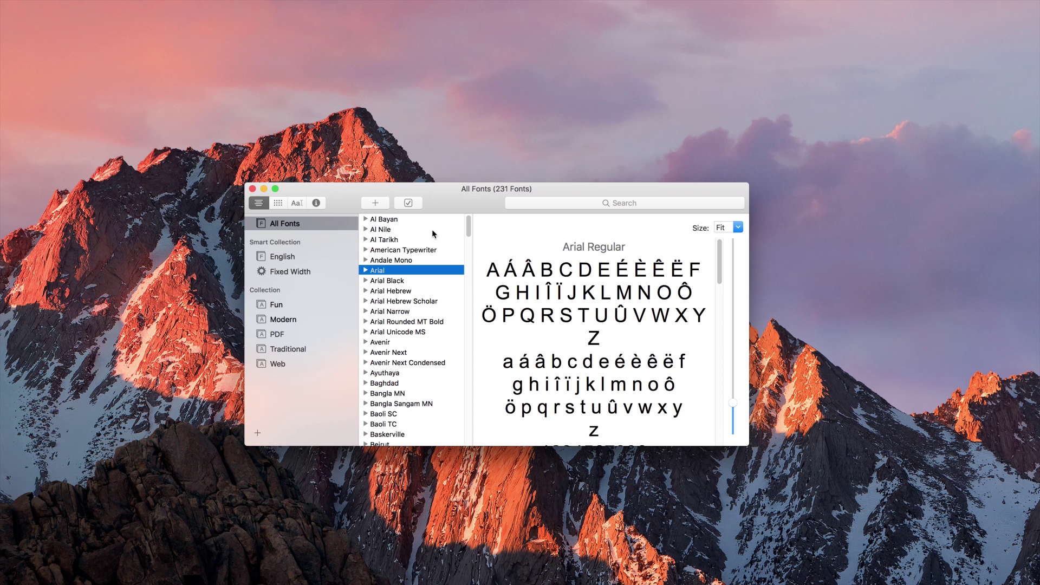
mouse_move(468, 232)
left_mouse_down()
mouse_move(462, 388)
mouse_move(471, 221)
left_mouse_up()
left_click(436, 221)
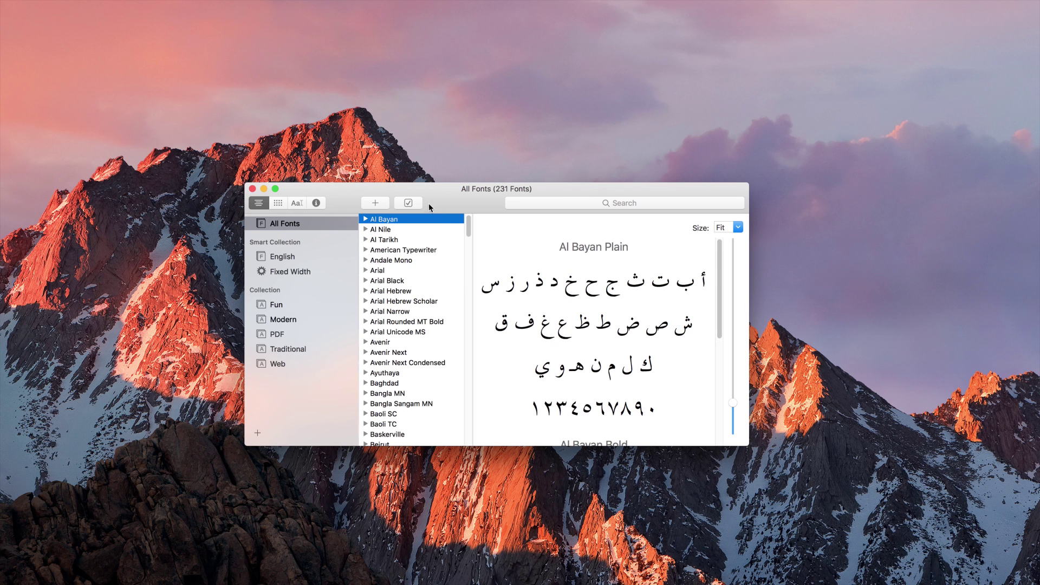
- Step through fonts from Arial Black to Comic Sans MS, selecting the Bodoni Ornaments glyphs
key("Down")
key("Down")
key("Down")
key("Down")
key("Down")
key("Down")
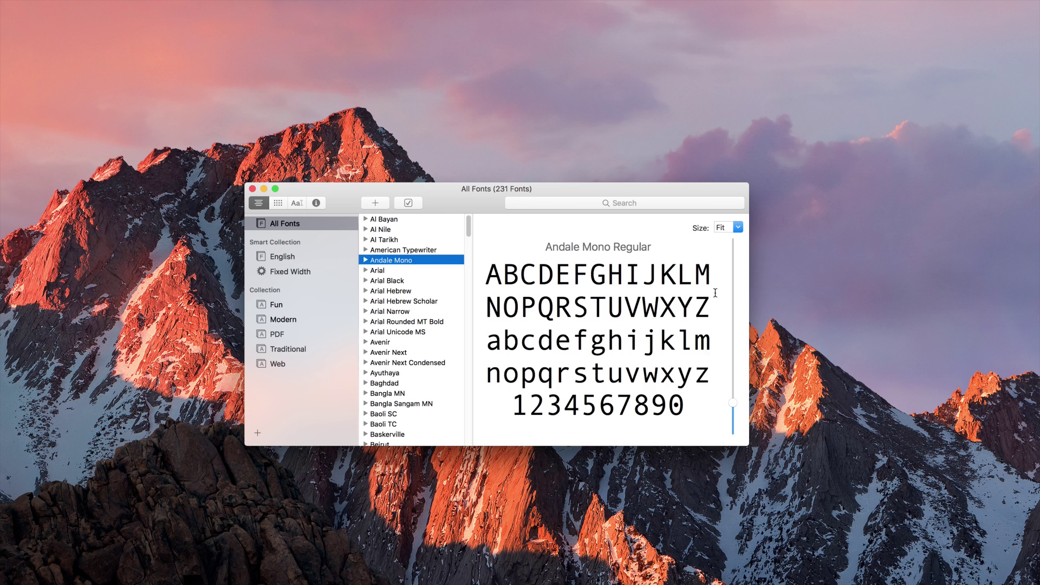
key("Down")
key("Down")
key("Down")
key("Down")
key("Down")
key("Down")
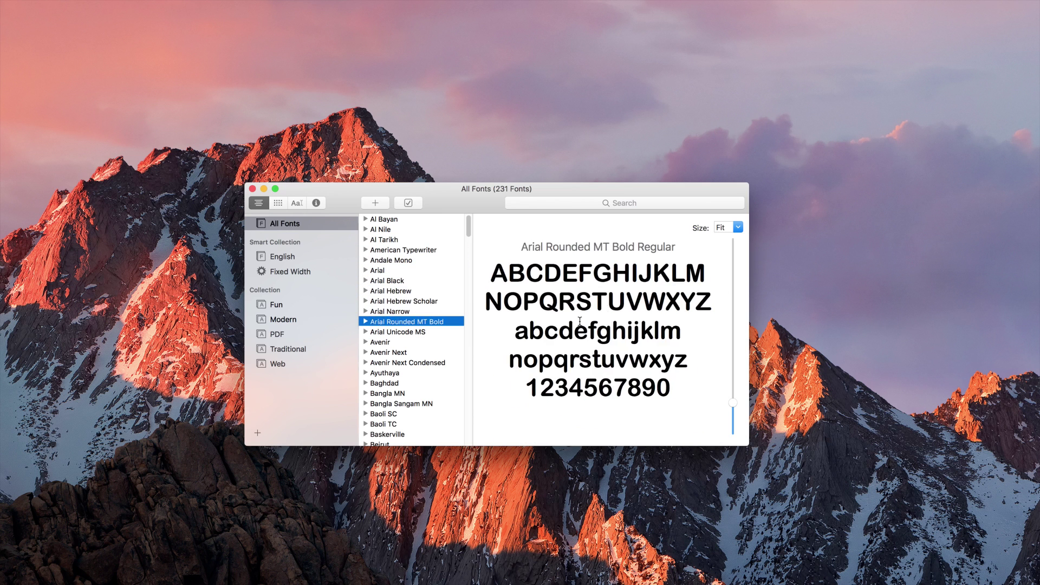
key("Down")
key("Down")
key("Down")
key("Down")
key("Down")
key("Down")
key("Down")
key("Down")
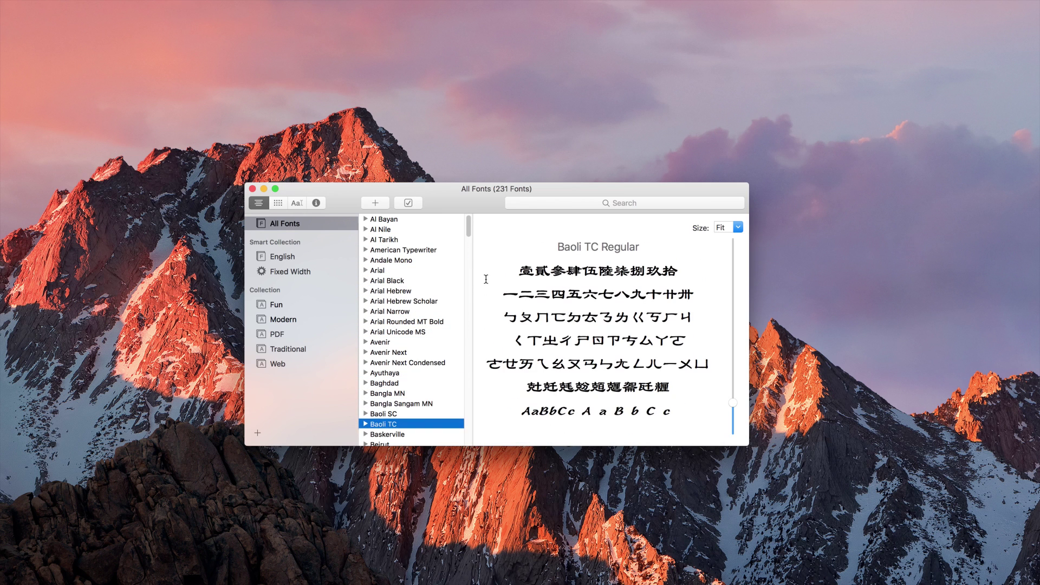
scroll(469, 254, "down", 3)
key("Down")
key("Down")
key("Down")
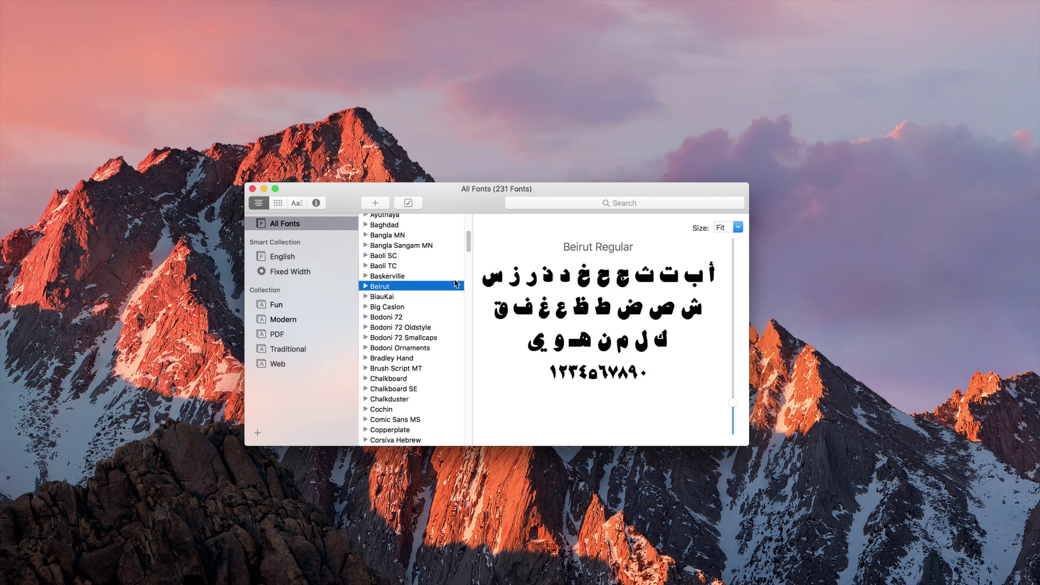
key("Down")
key("Down")
key("Down")
key("Down")
key("Down")
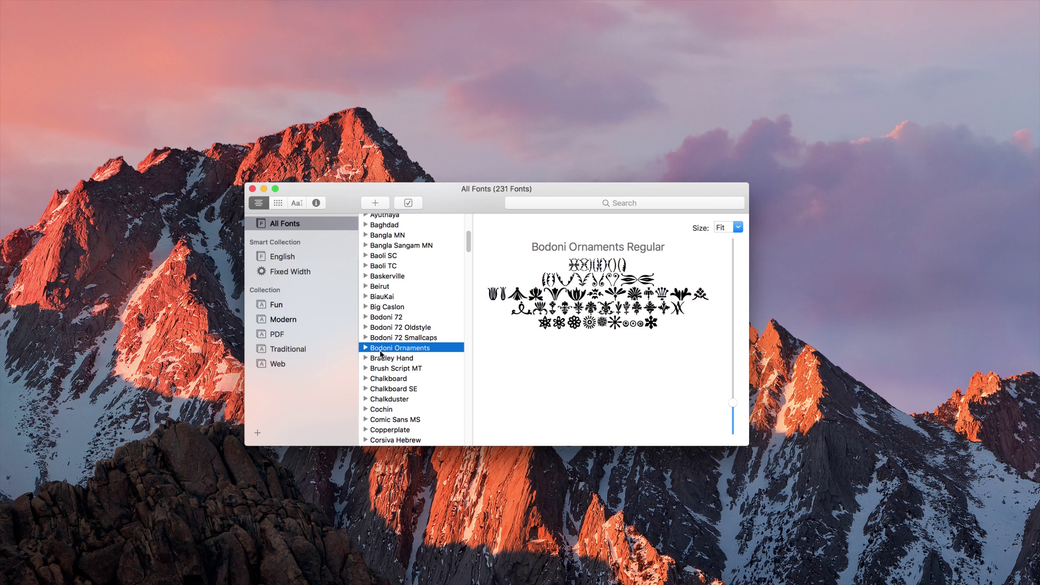
left_click_drag(570, 259, 668, 324)
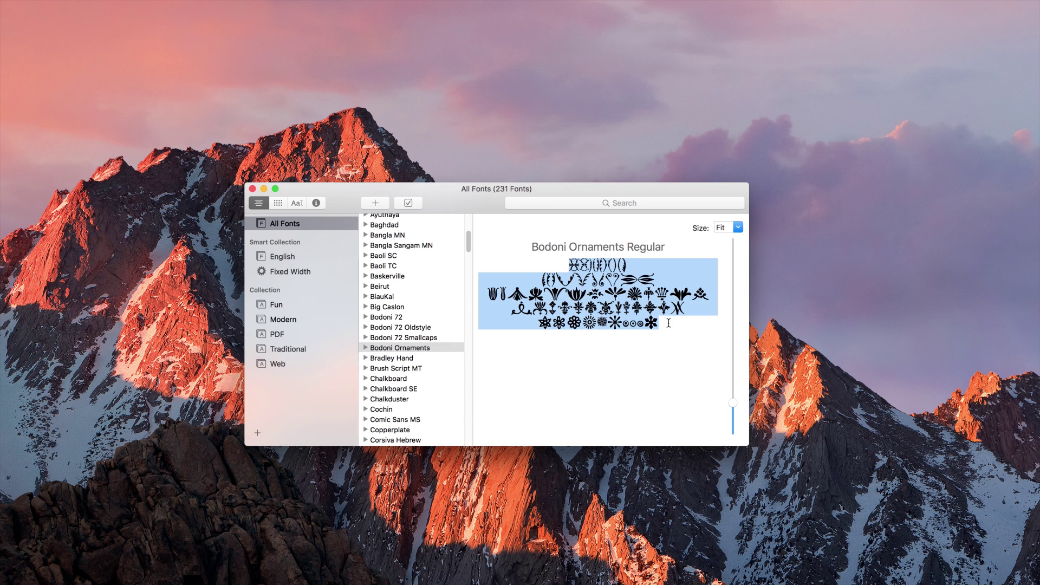
left_click(396, 359)
key("Down")
key("Down")
key("Down")
key("Down")
key("Down")
key("Down")
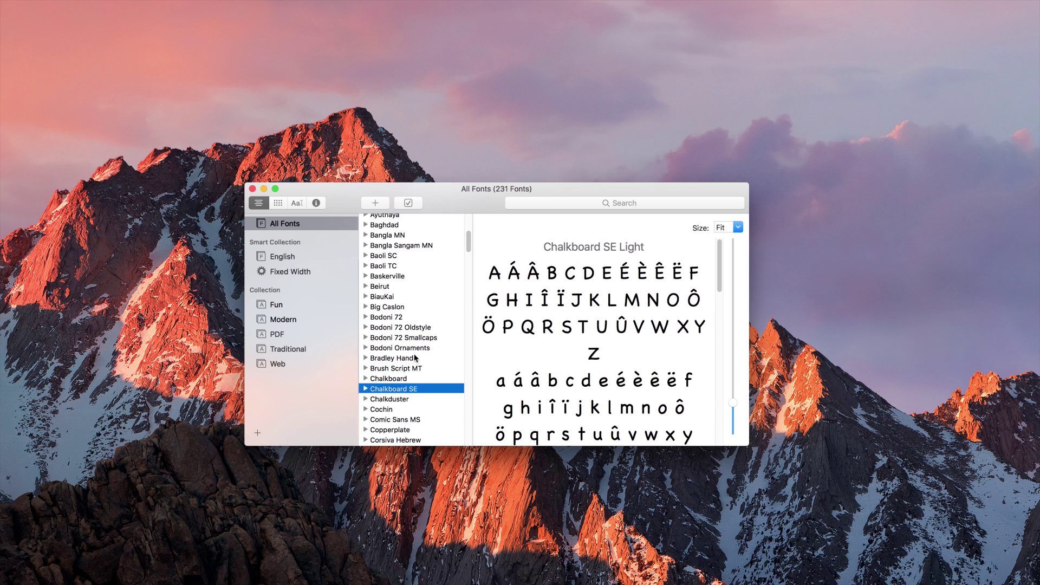
left_click_drag(469, 253, 469, 292)
- Preview HanziPen TC, HeadLineA, Hei, Hiragino and Kohinoor Devanagari fonts
left_click(420, 322)
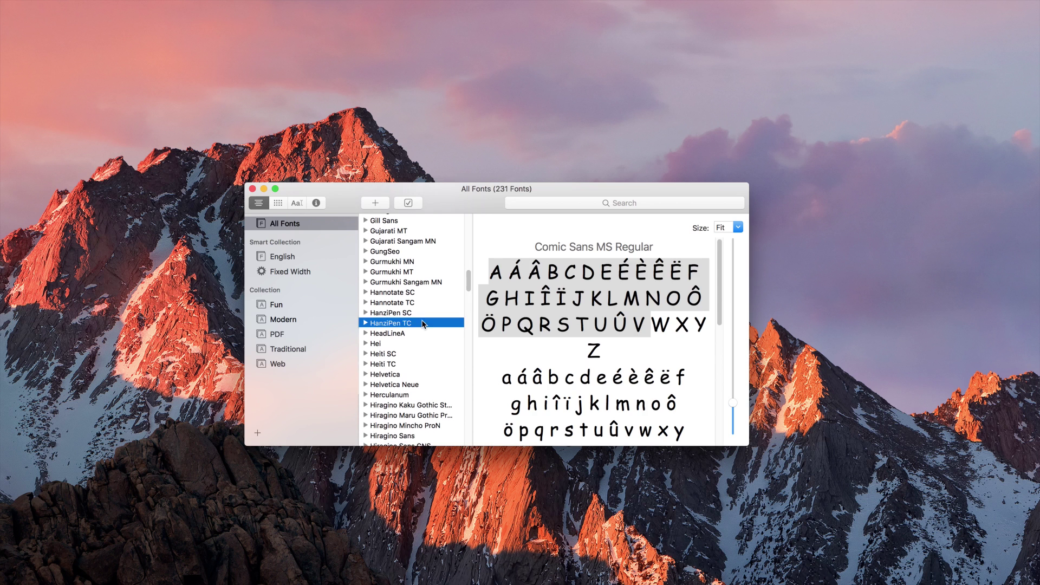
key("Down")
key("Down")
key("Down")
key("Down")
key("Down")
key("Down")
key("Down")
key("Down")
key("Down")
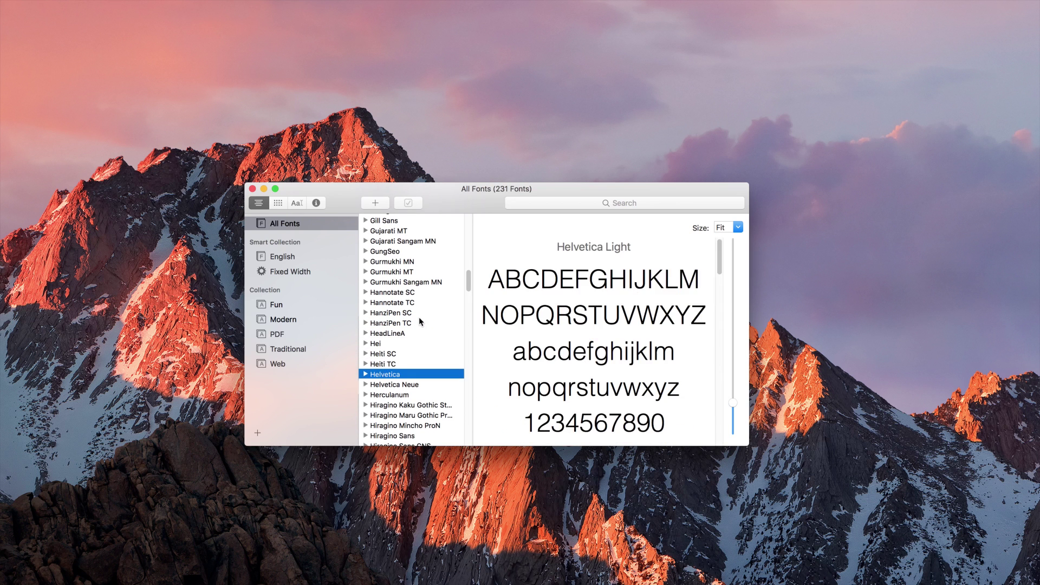
key("Down")
key("Down")
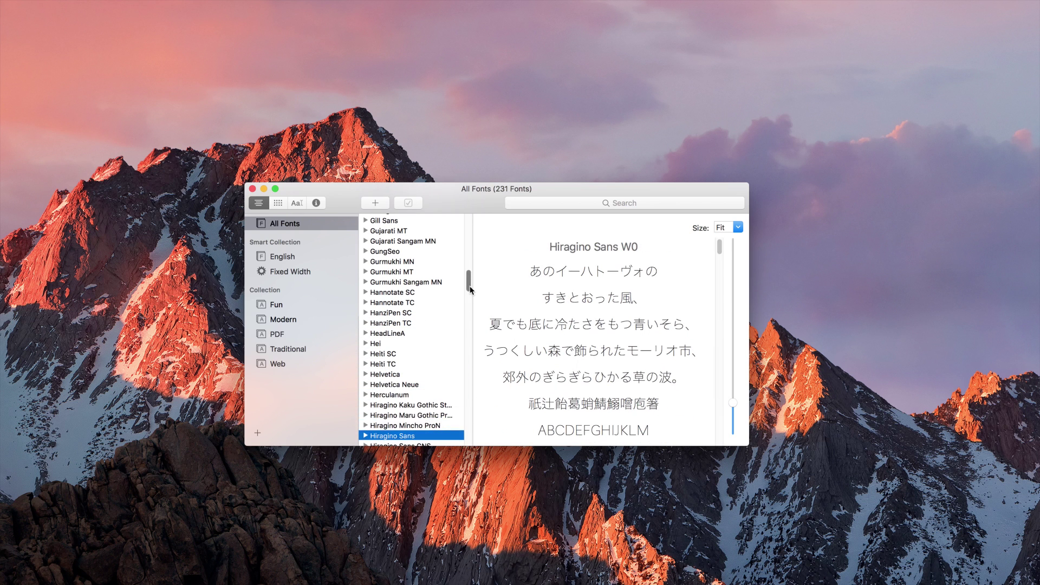
scroll(431, 325, "down", 5)
left_click(432, 323)
key("Down")
key("Down")
key("Down")
key("Down")
key("Down")
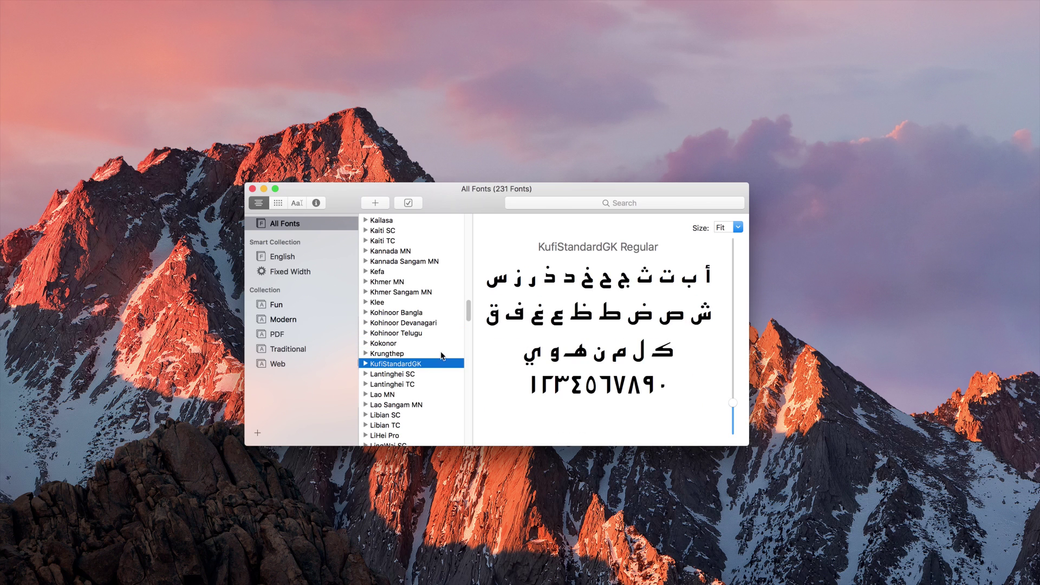
- List the English collection's 63 fonts and preview one of them
left_click(282, 257)
left_click(412, 350)
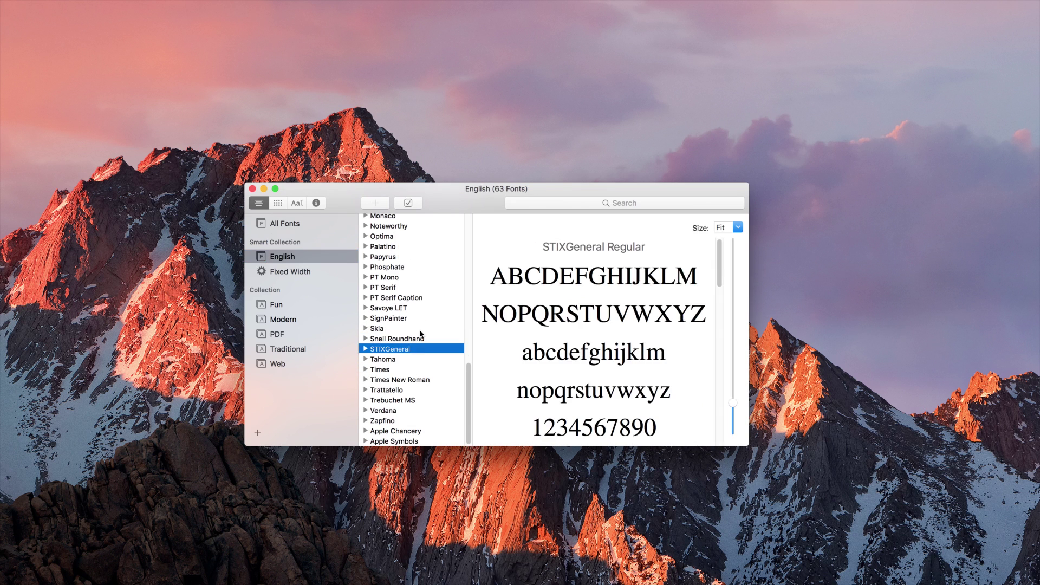
key("Up")
key("Up")
key("Up")
key("Up")
key("Up")
key("Up")
key("Up")
- Add an Unnamed Collection, then begin a smart collection matching all with a Languages rule
left_click(258, 433)
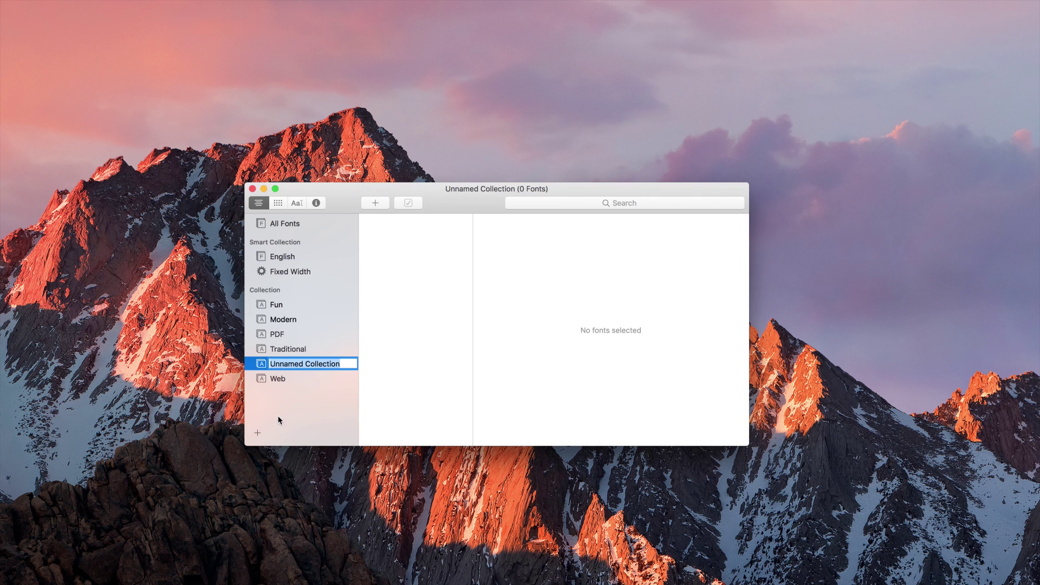
left_click(312, 415)
right_click(295, 392)
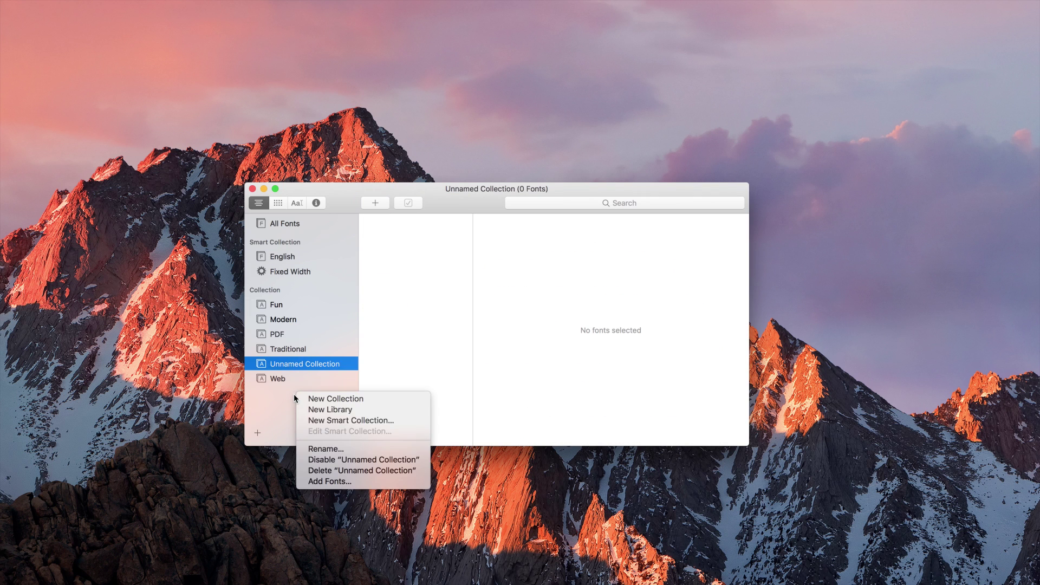
left_click(329, 423)
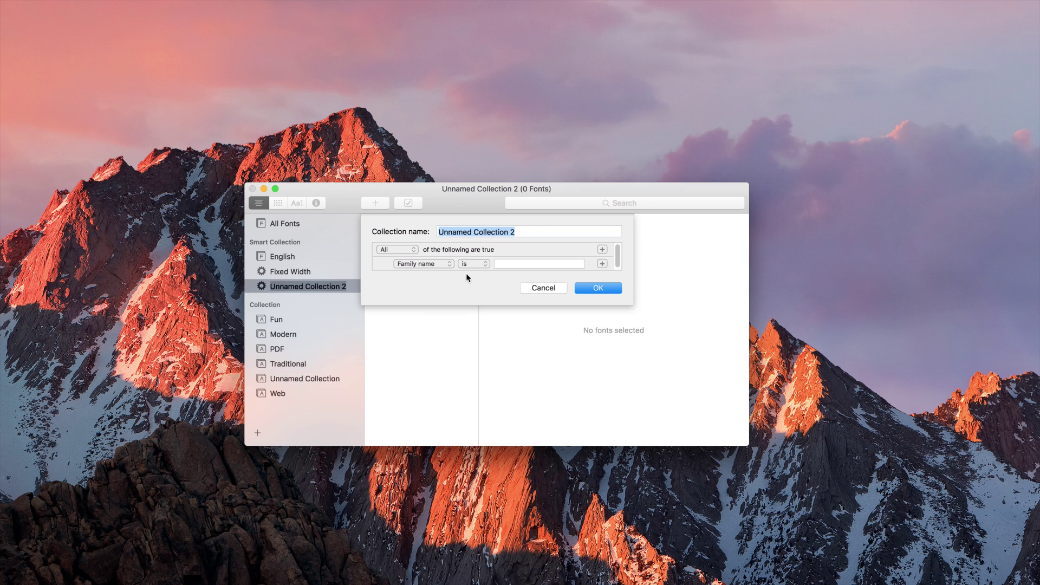
left_click(417, 250)
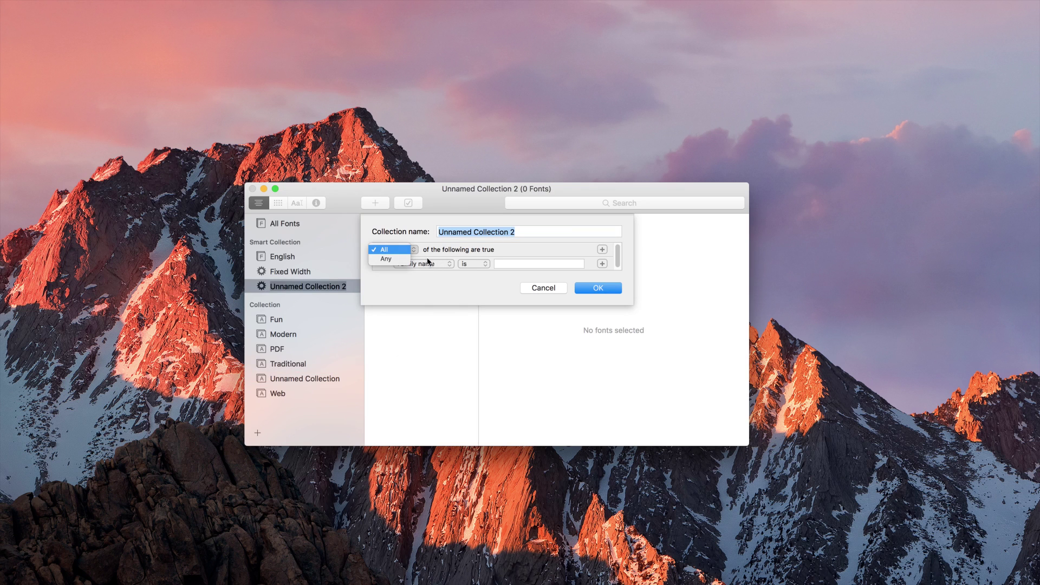
left_click(400, 249)
left_click(433, 264)
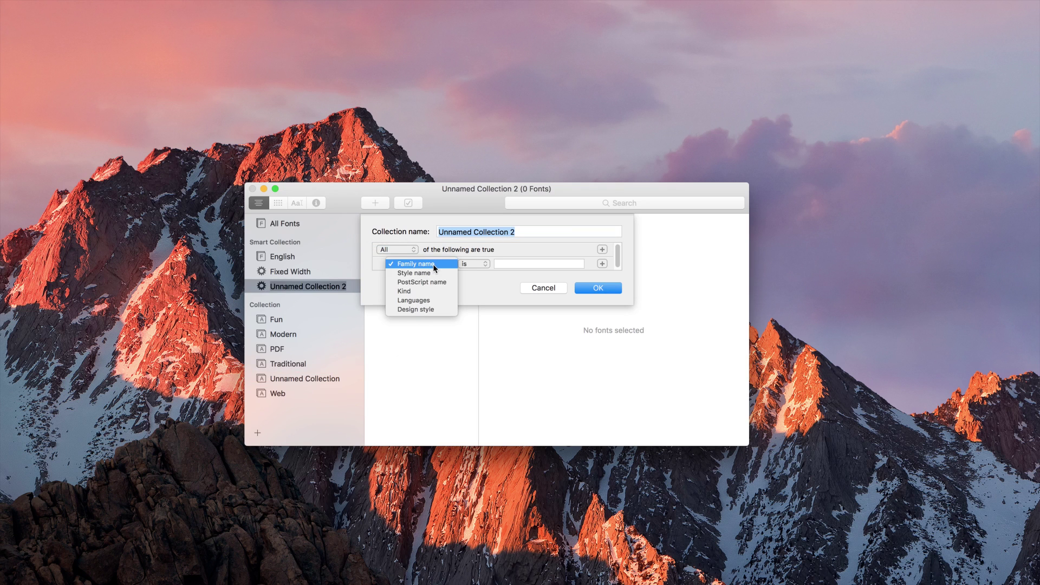
left_click(431, 300)
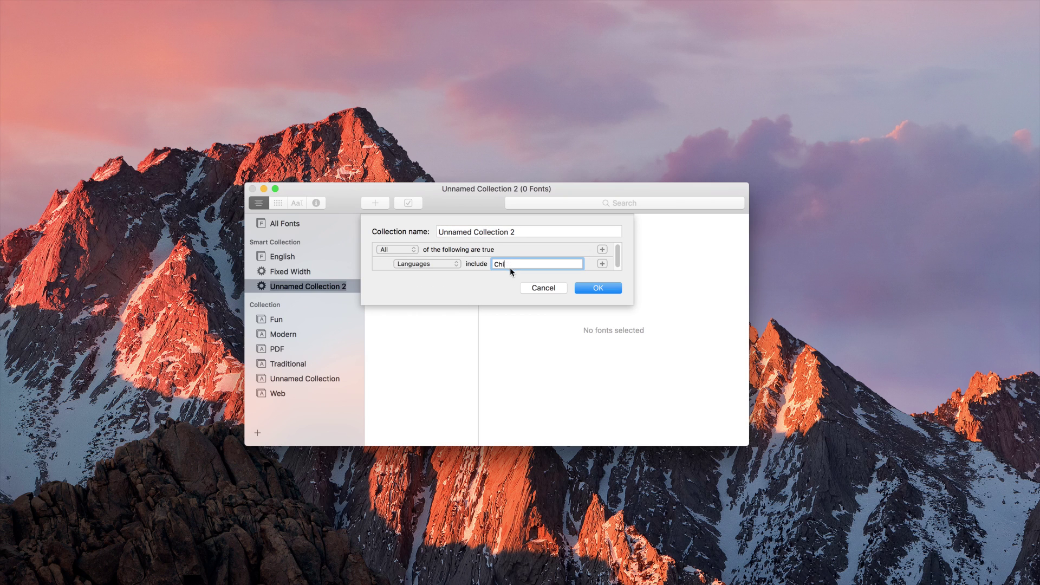
- Set the rule to Languages include Chinese, name it Chinese, and save it
type("ese")
left_click(531, 232)
triple_click(531, 232)
type("Ch")
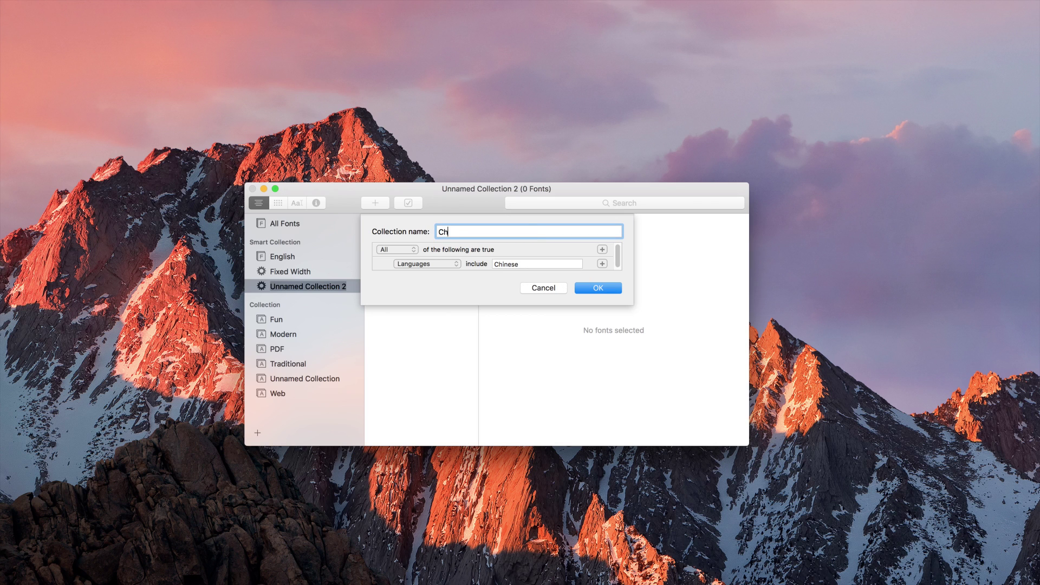
type("inese")
left_click(590, 289)
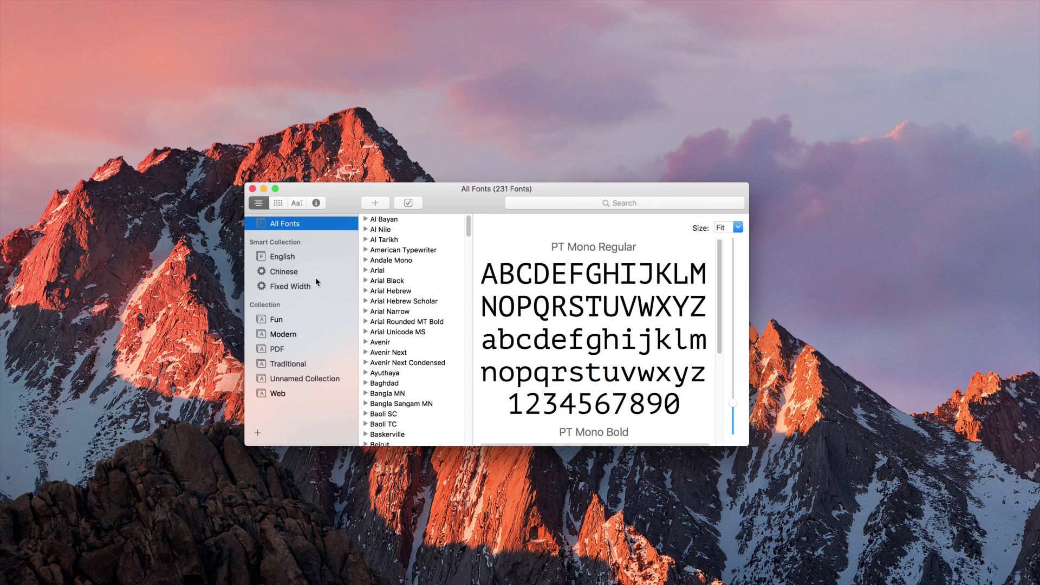
left_click(315, 280)
- Switch from Chinese to English, preview Chalkduster Regular, and select its sample letters
left_click(302, 273)
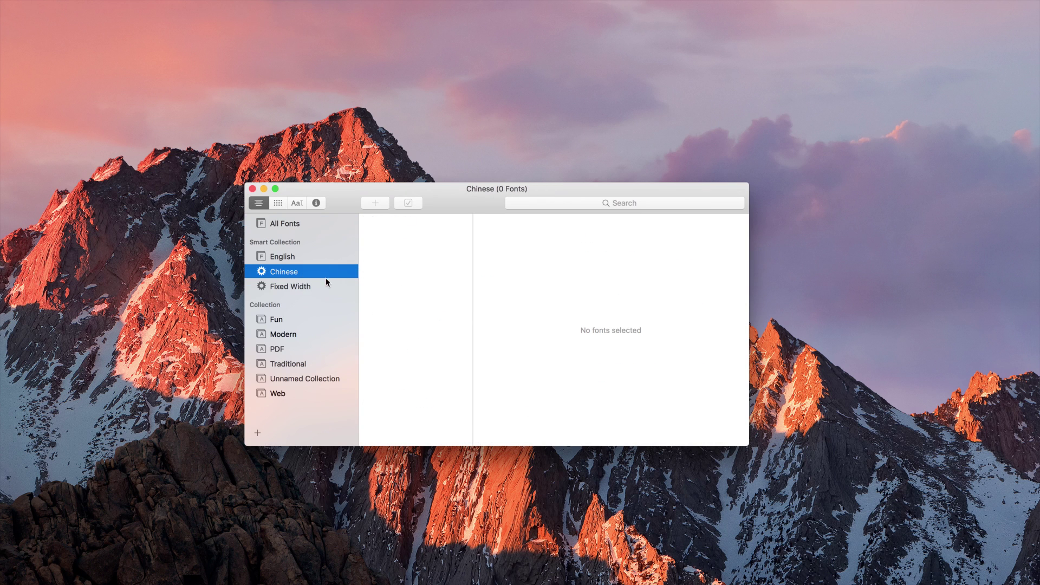
key("Up")
left_click(287, 274)
key("Up")
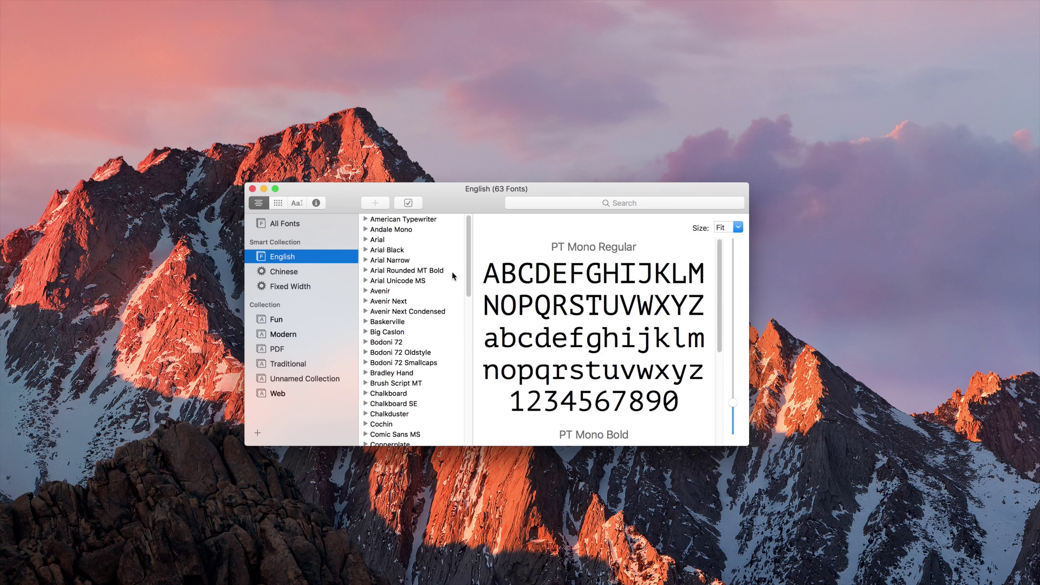
scroll(411, 314, "down", 5)
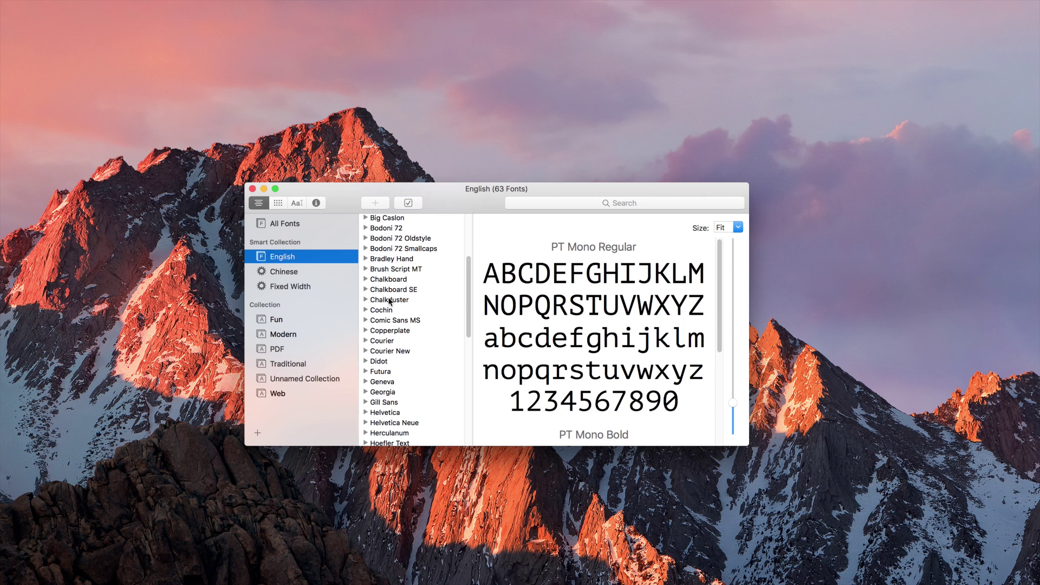
left_click(388, 300)
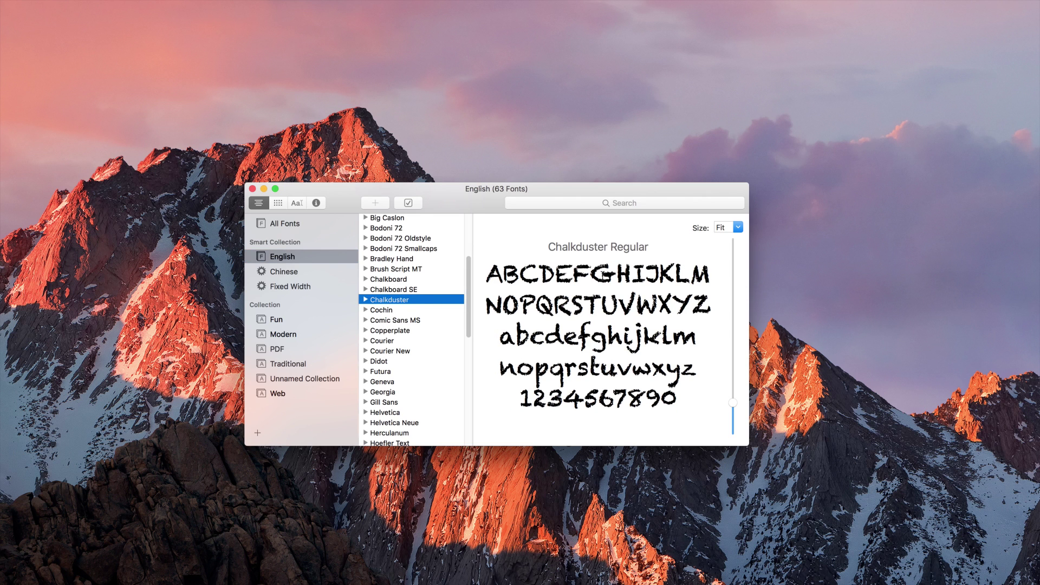
left_click(578, 270)
left_click_drag(573, 273, 605, 331)
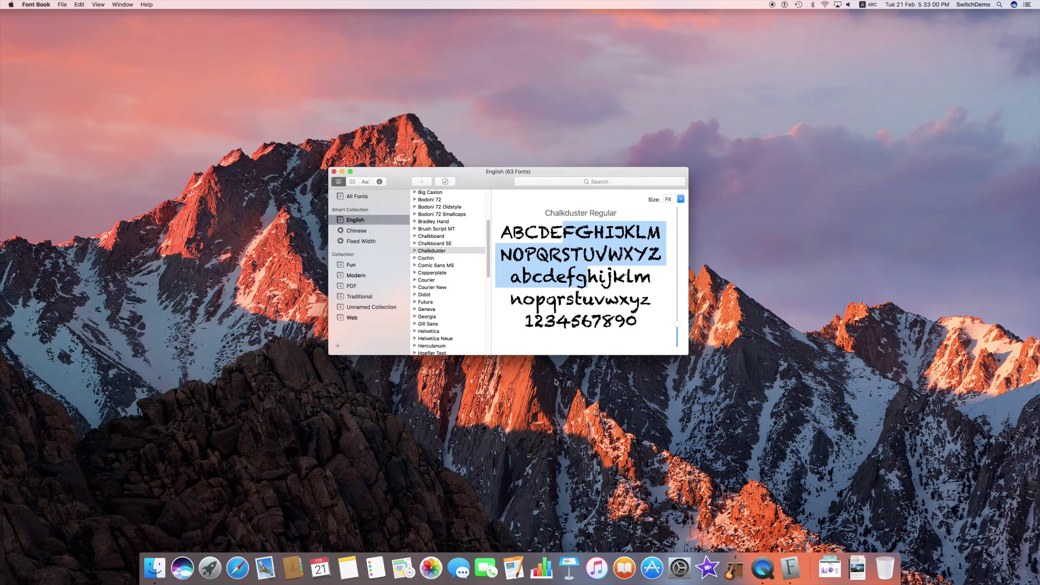
- Start a new Mail message containing Hello and set it to 96 point
left_click(264, 568)
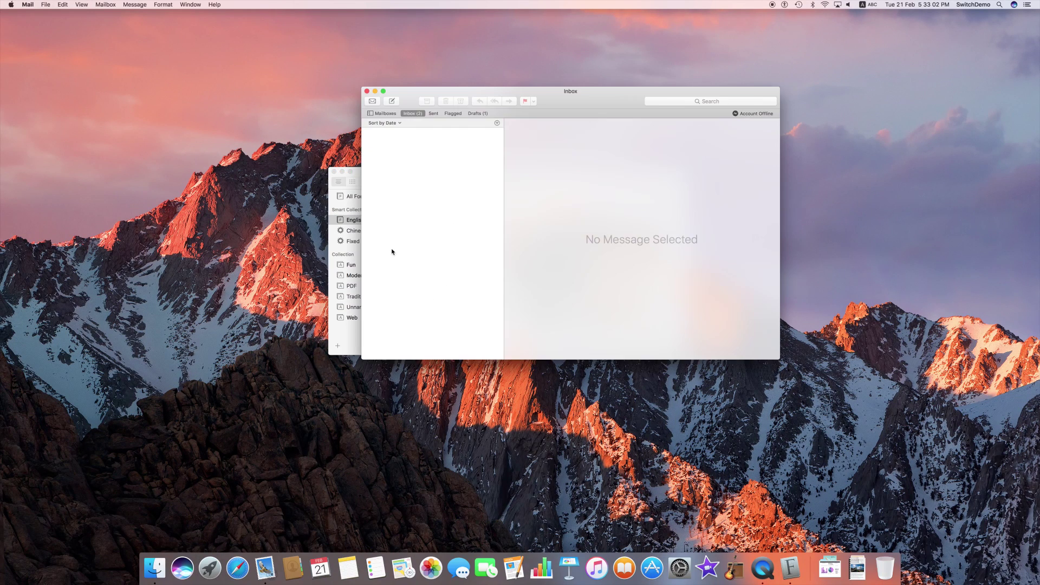
left_click(392, 105)
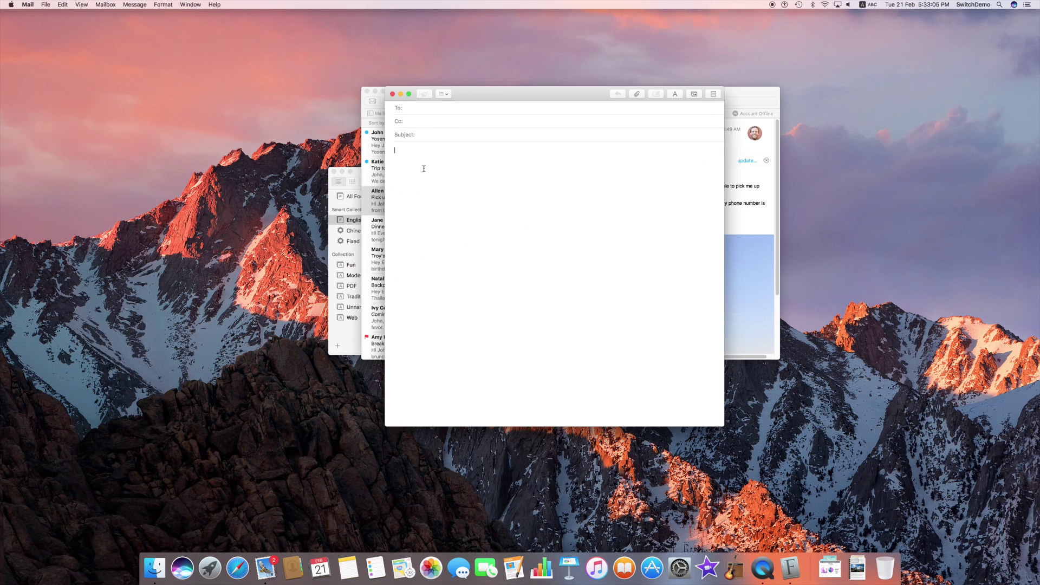
type("Hello")
key("super+a")
left_click(675, 94)
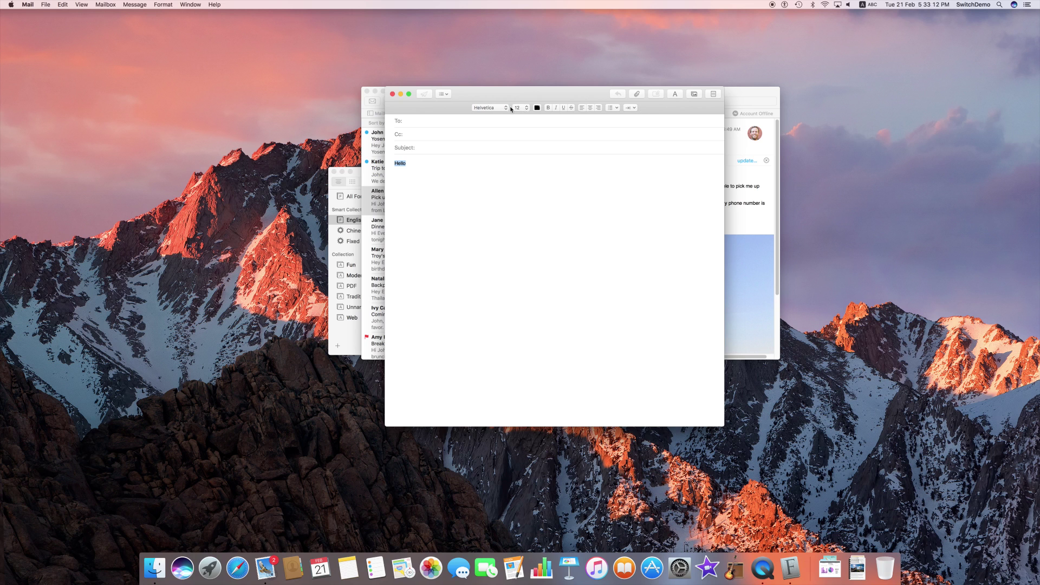
left_click(515, 107)
left_click(519, 167)
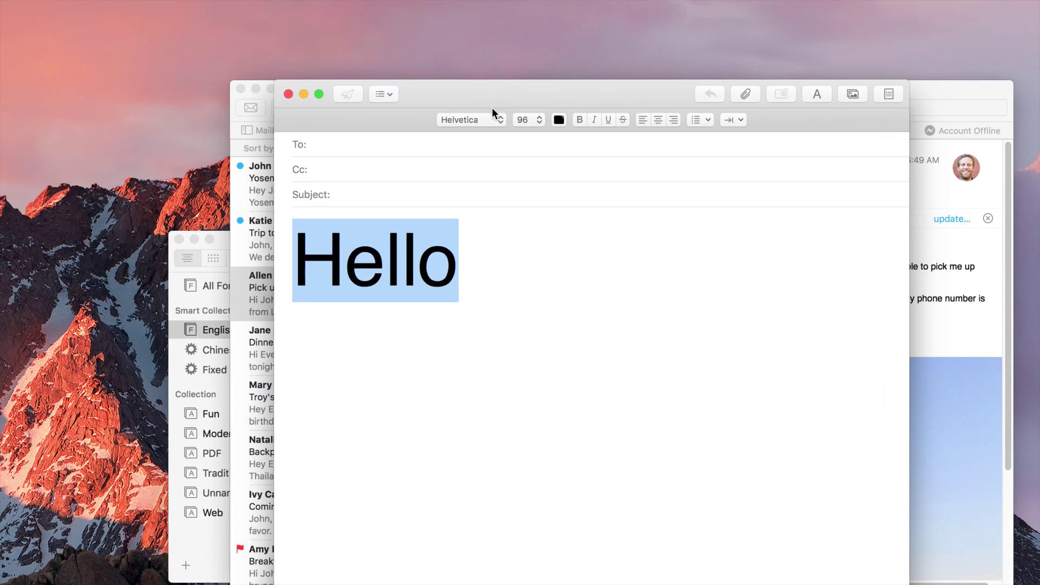
- Change Hello's font to Chalkduster, correcting an initial Chalkboard pick
left_click(461, 118)
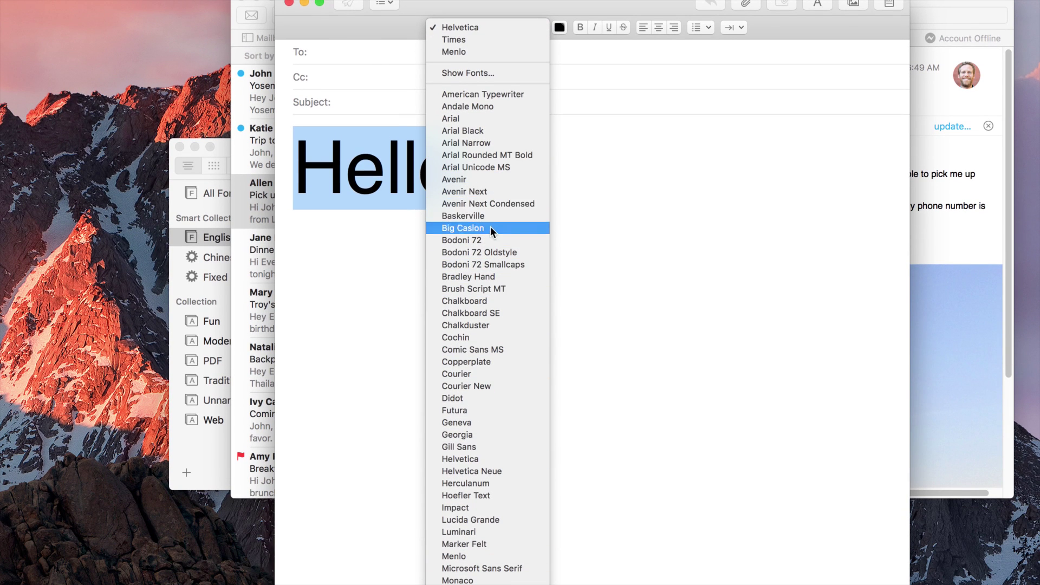
left_click(482, 301)
key("Return")
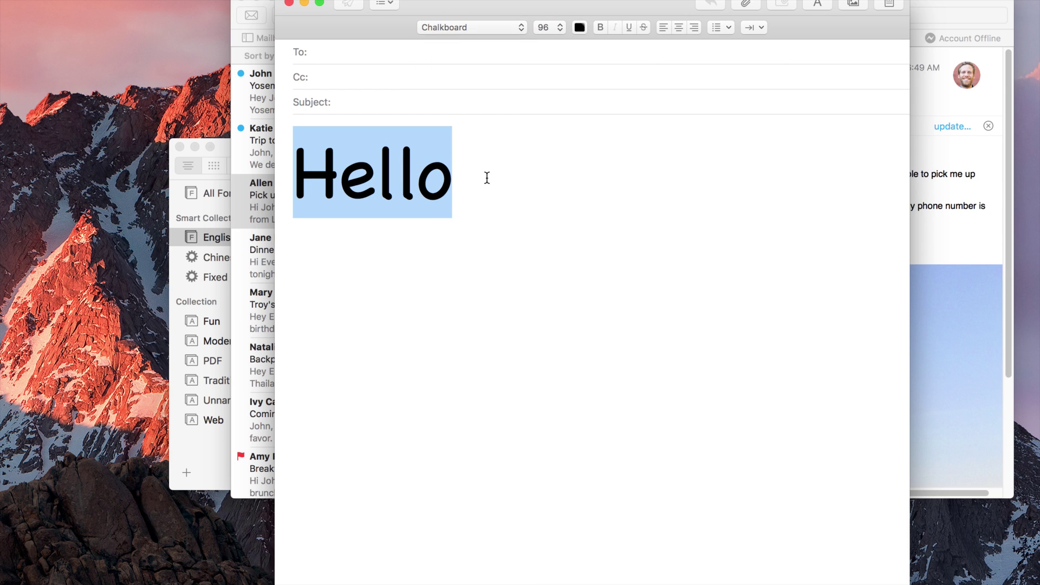
left_click(219, 144)
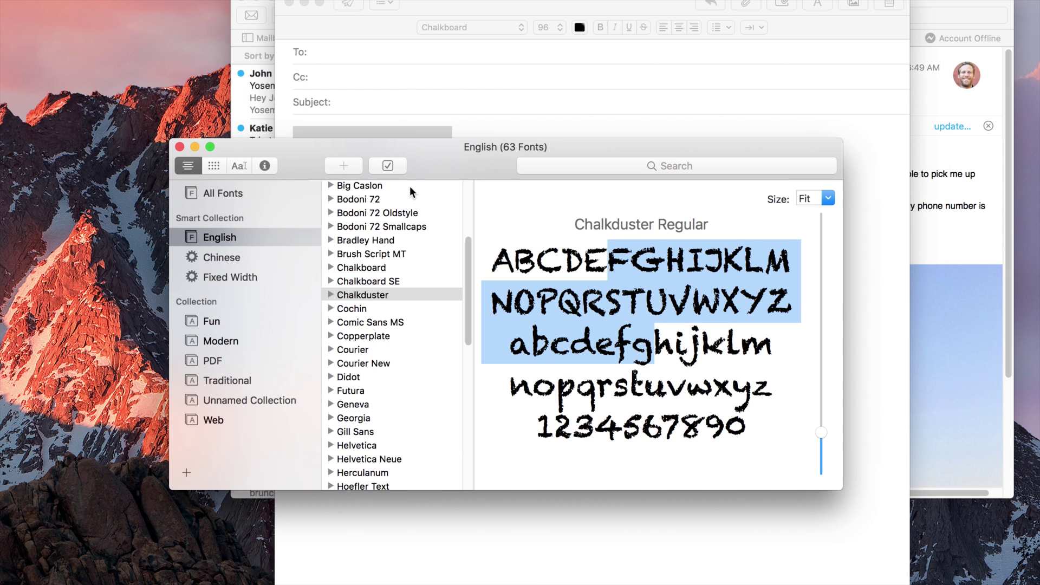
left_click(498, 25)
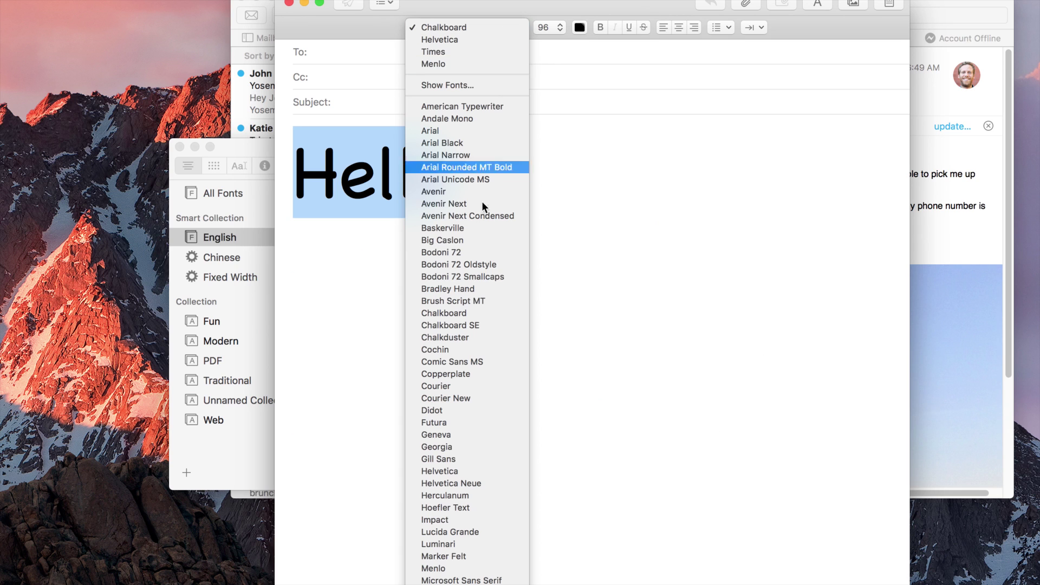
left_click(485, 337)
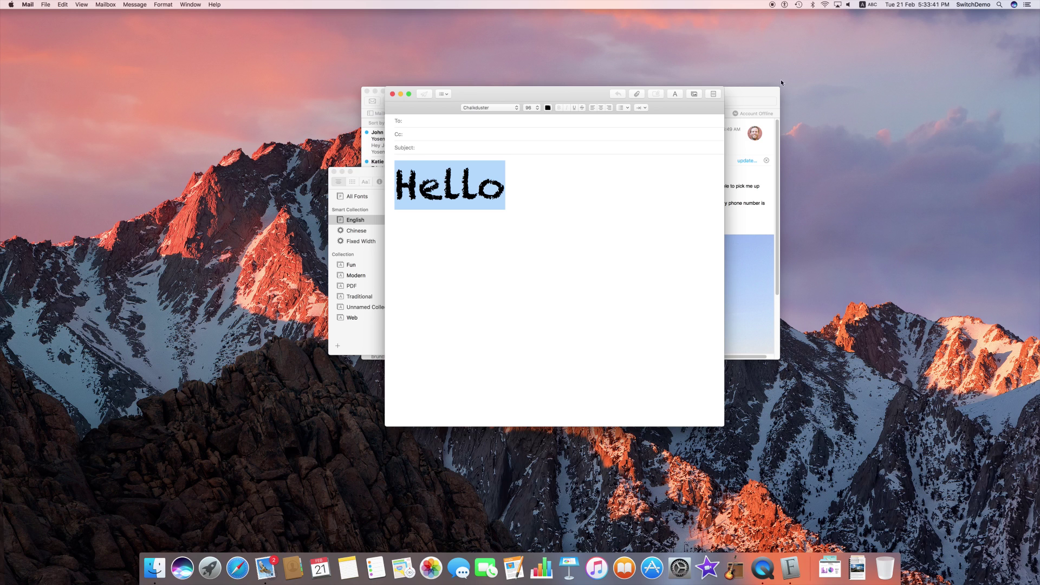
- Enable the keyboard and emoji viewers via Keyboard preferences, then reopen the input menu over Mail
left_click(861, 4)
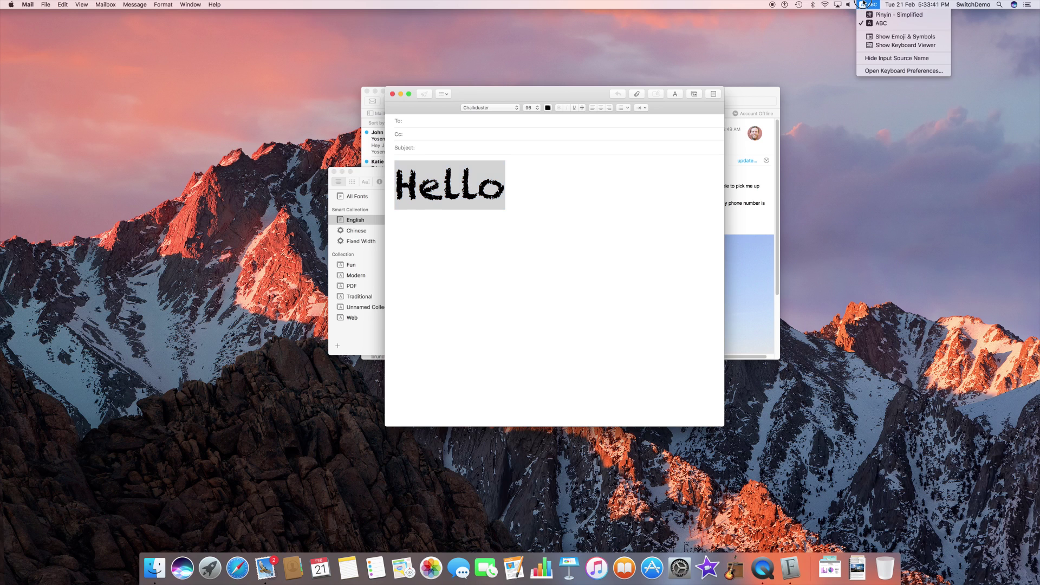
left_click(881, 39)
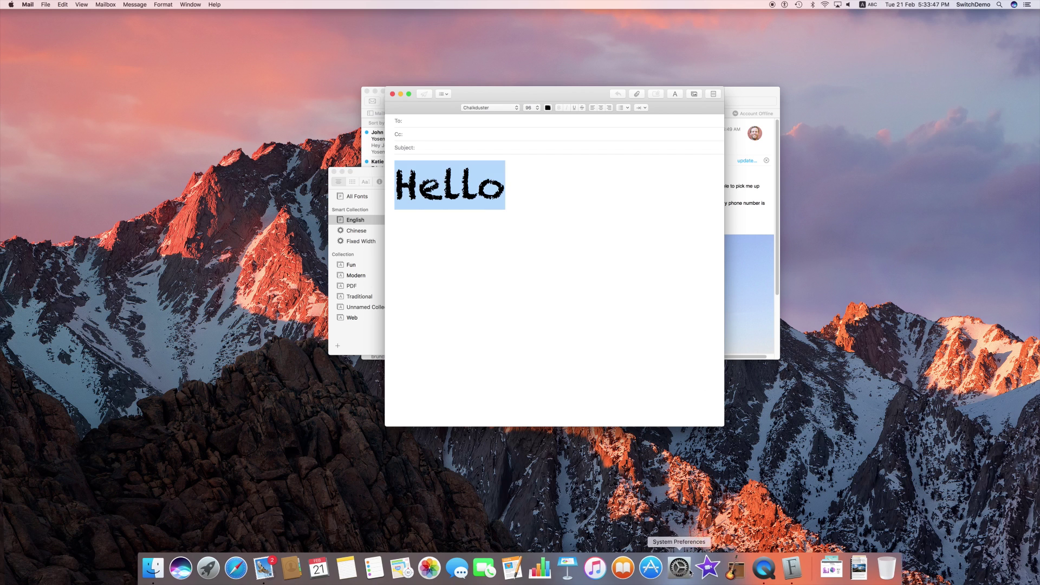
left_click(675, 579)
left_click(476, 142)
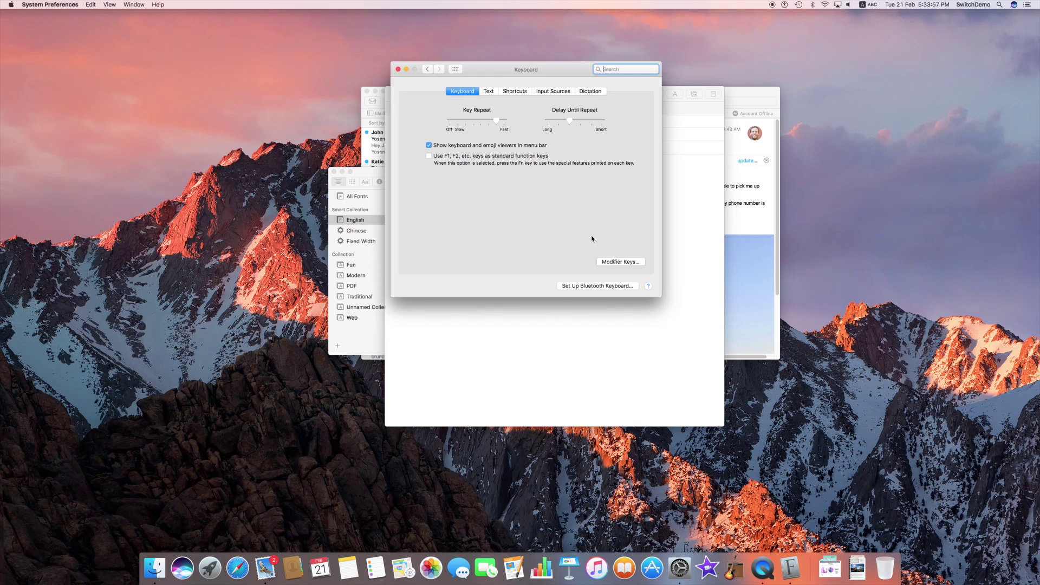
left_click(692, 202)
left_click(864, 4)
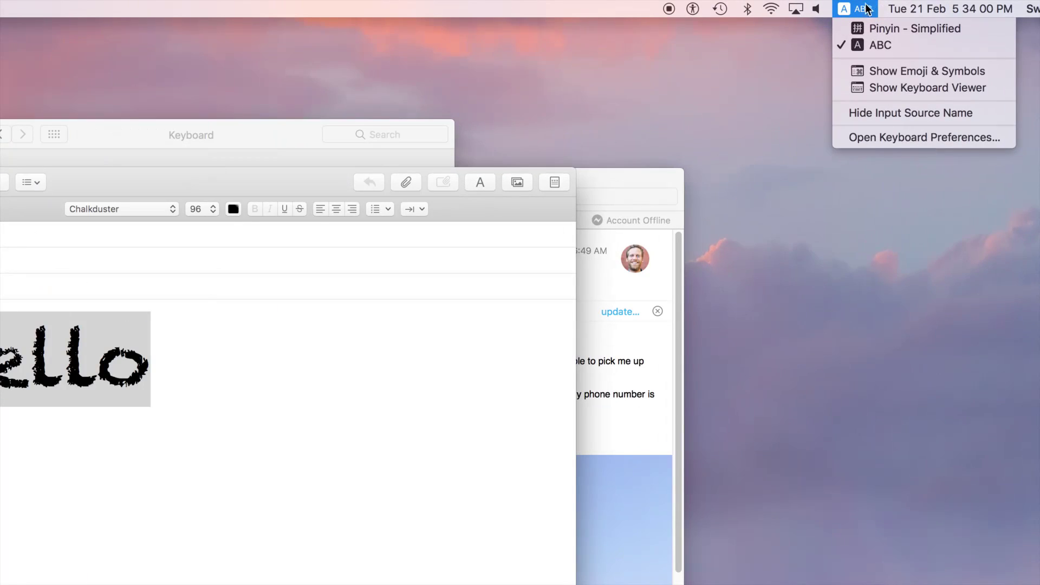
- Show Emoji & Symbols beside the draft, enlarge it, and select the e in Hello
left_click(935, 73)
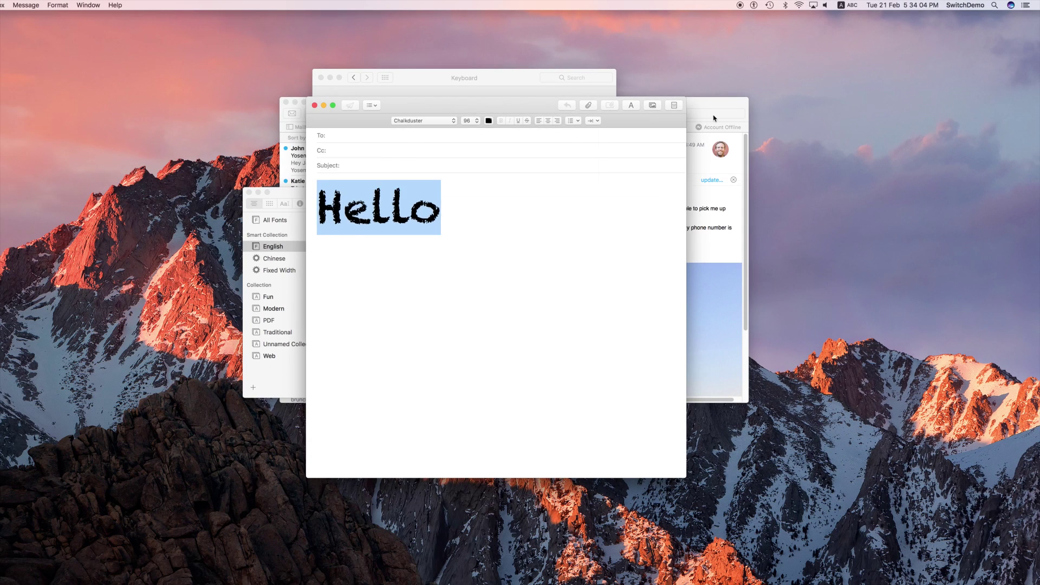
left_click_drag(455, 126, 681, 128)
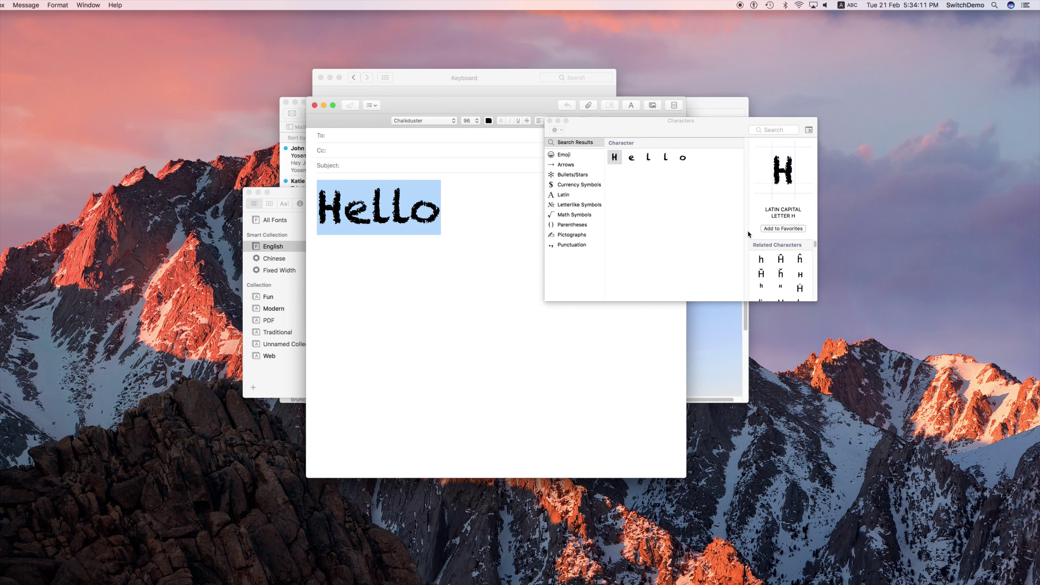
left_click_drag(817, 301, 851, 349)
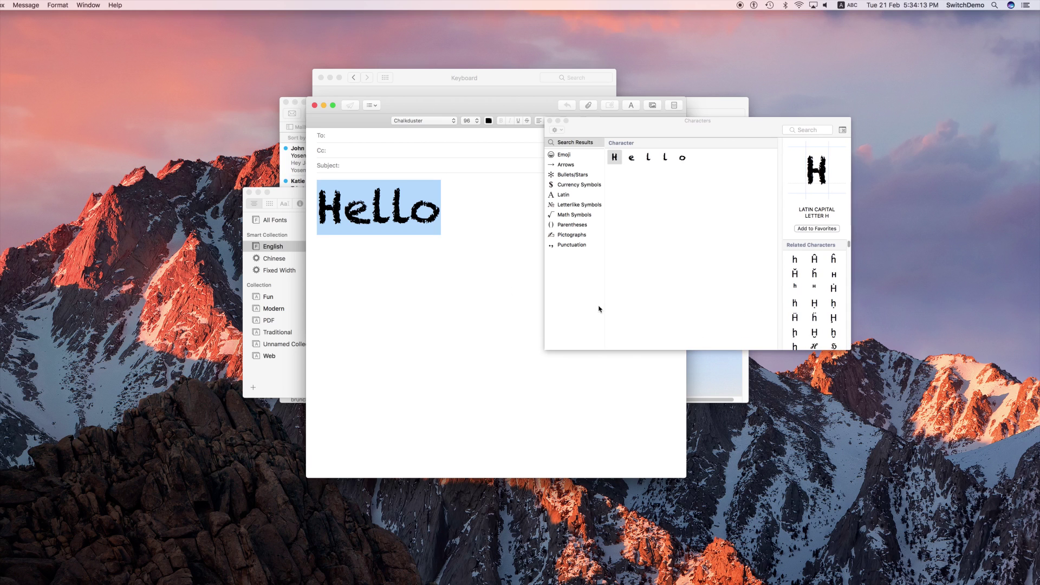
left_click(632, 158)
key("Right")
key("Right")
key("Right")
left_click(632, 158)
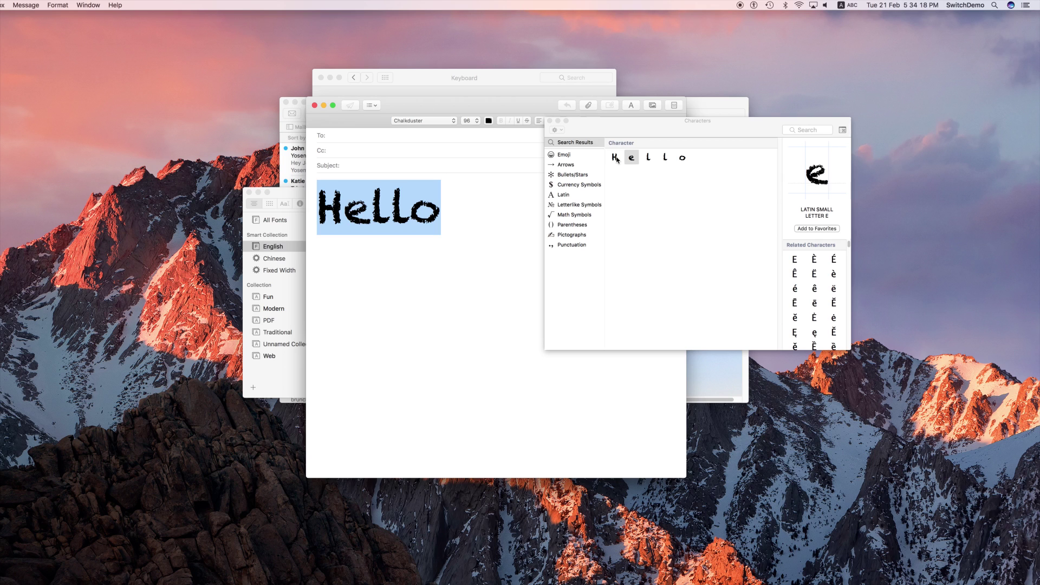
- Insert a Chalkduster e, a Bodoni Ornaments glyph and an italic e into the draft
left_click_drag(850, 246, 849, 277)
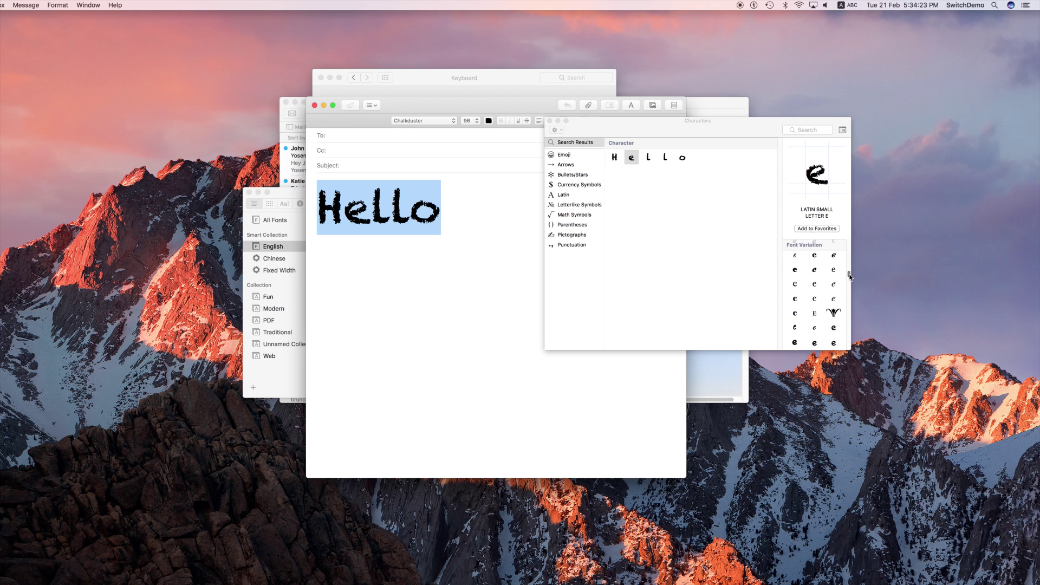
left_click(834, 300)
left_click(834, 313)
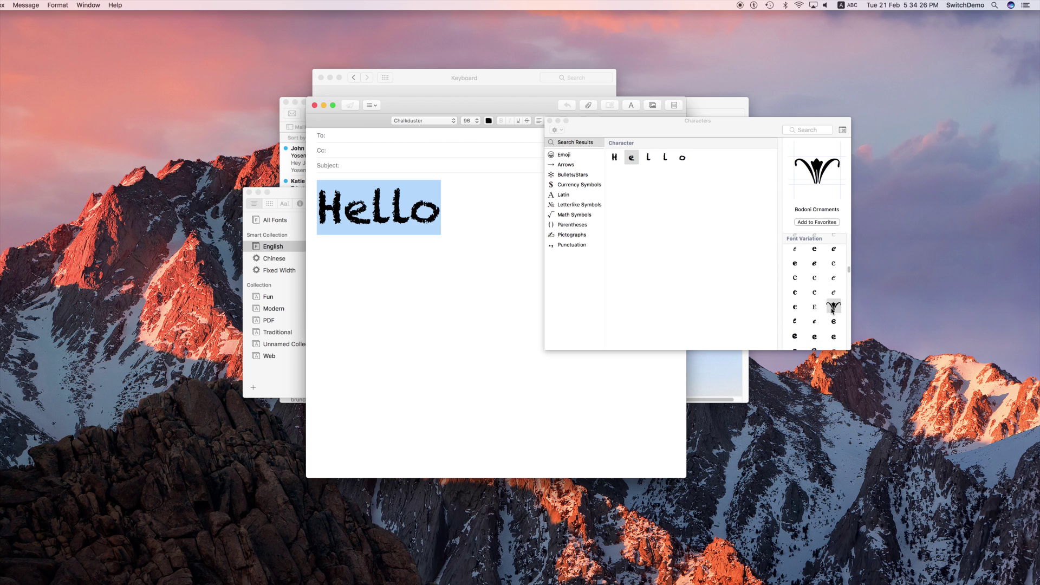
double_click(833, 308)
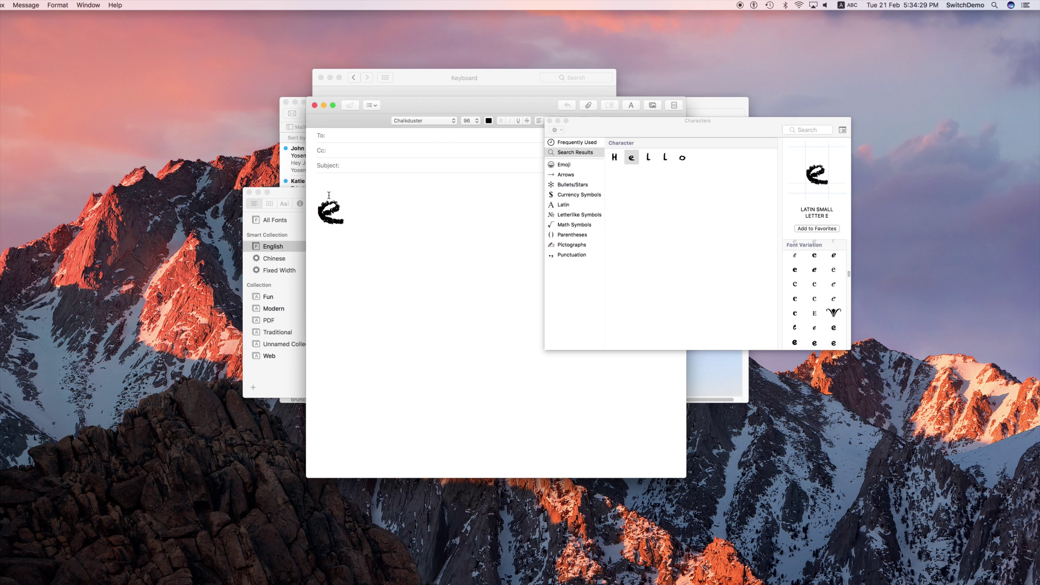
left_click_drag(834, 312, 398, 211)
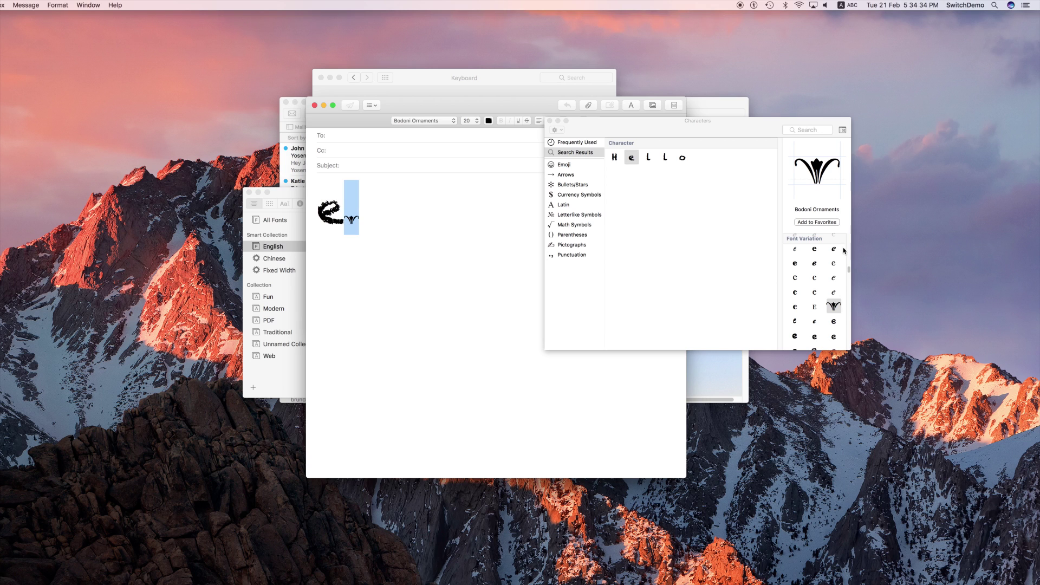
left_click_drag(834, 248, 417, 212)
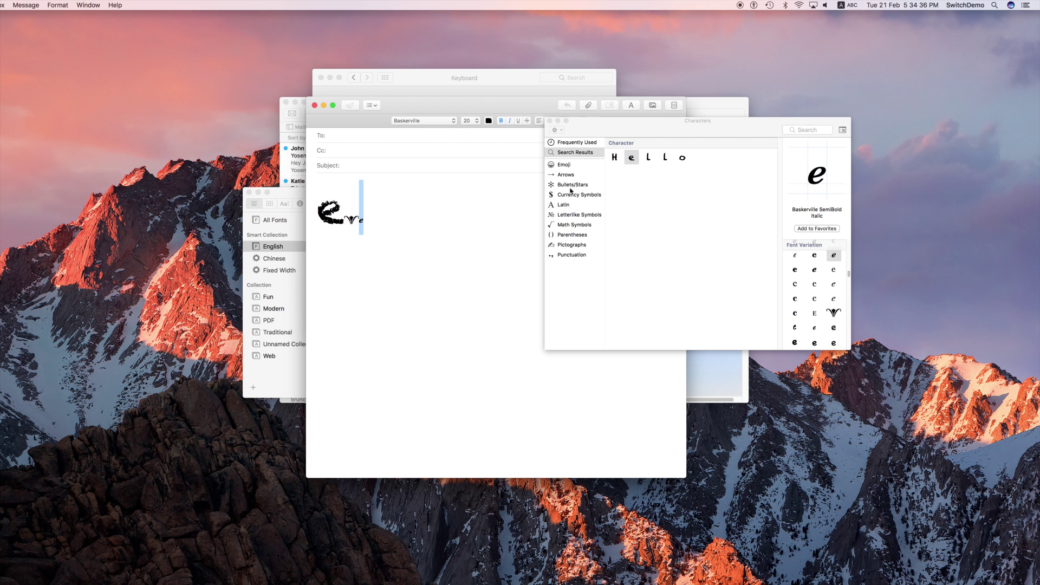
- Insert relieved, heart-eyes, kissing, sunglasses, hugging and frowning face emoji, plus a dog face
left_click(590, 166)
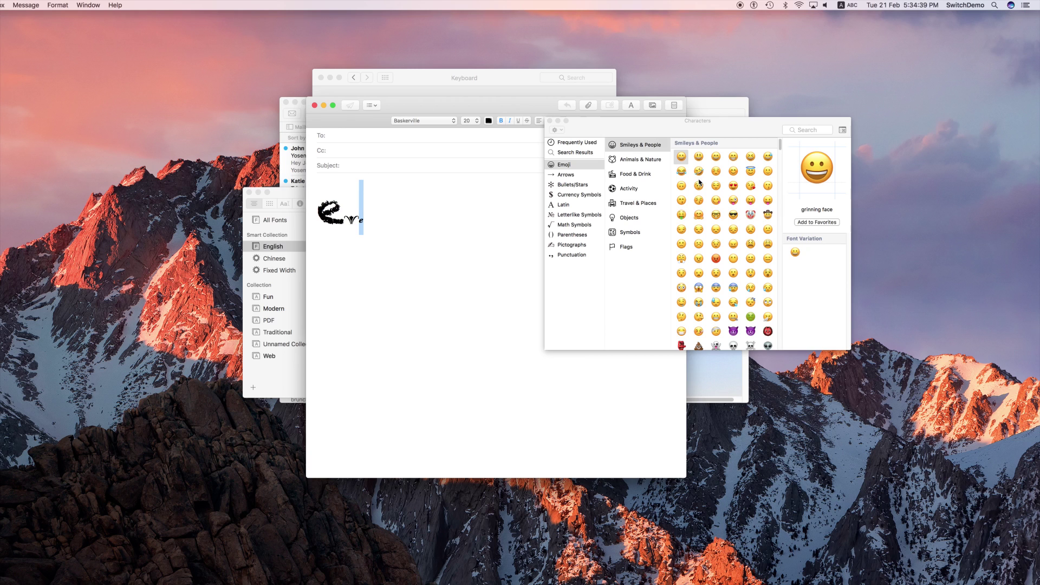
double_click(716, 185)
double_click(733, 186)
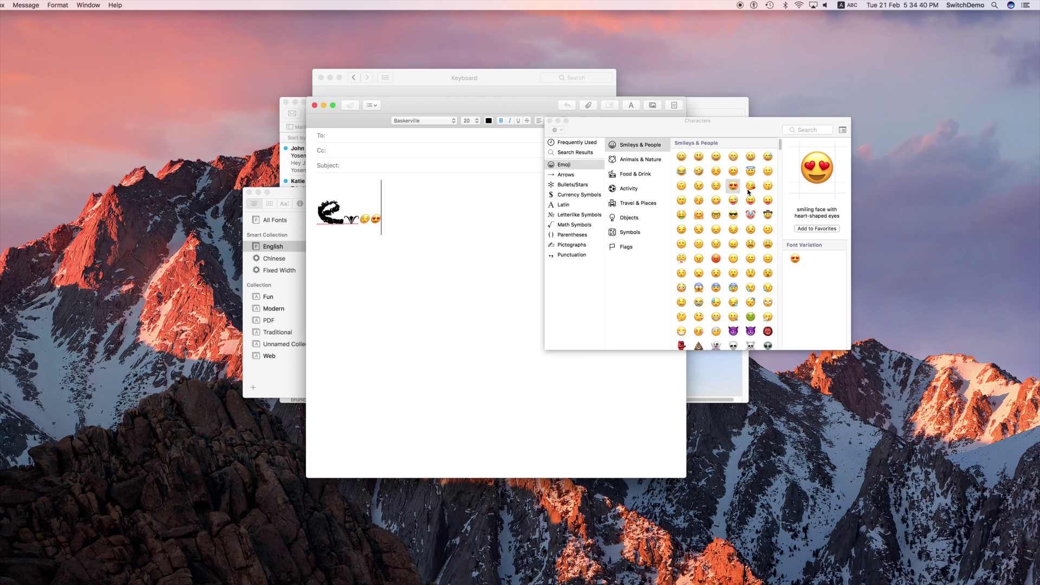
double_click(750, 186)
double_click(733, 214)
double_click(698, 214)
double_click(699, 244)
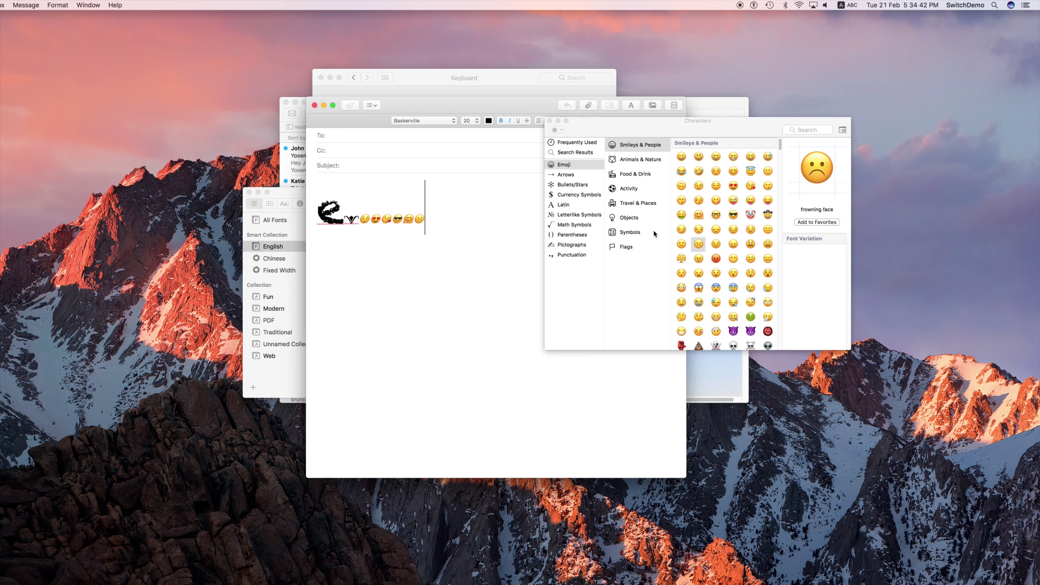
left_click(639, 159)
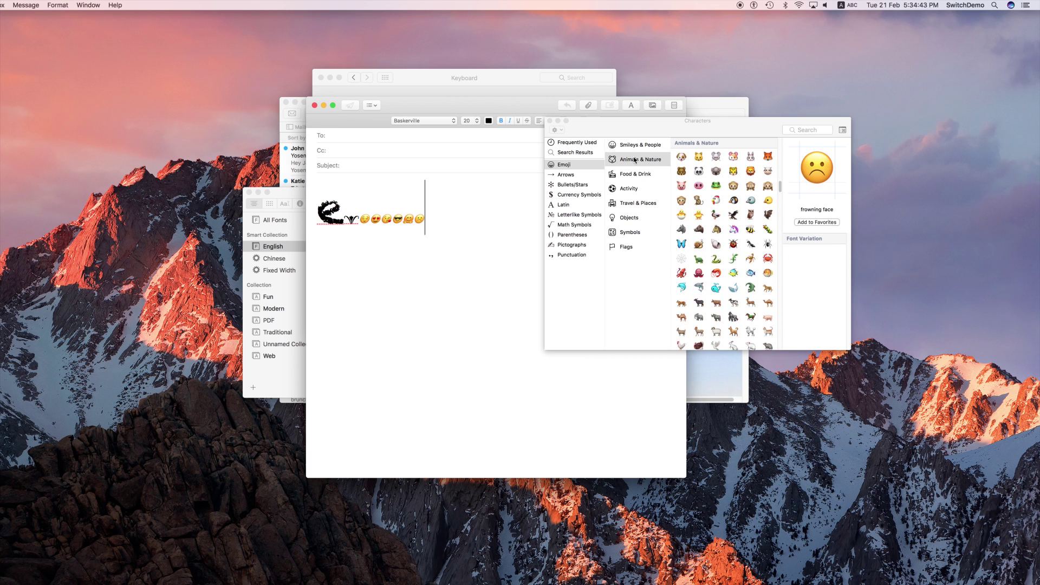
double_click(682, 156)
- Insert a heavy arrowhead, two curved arrows and a white arrow from Arrows
left_click(644, 193)
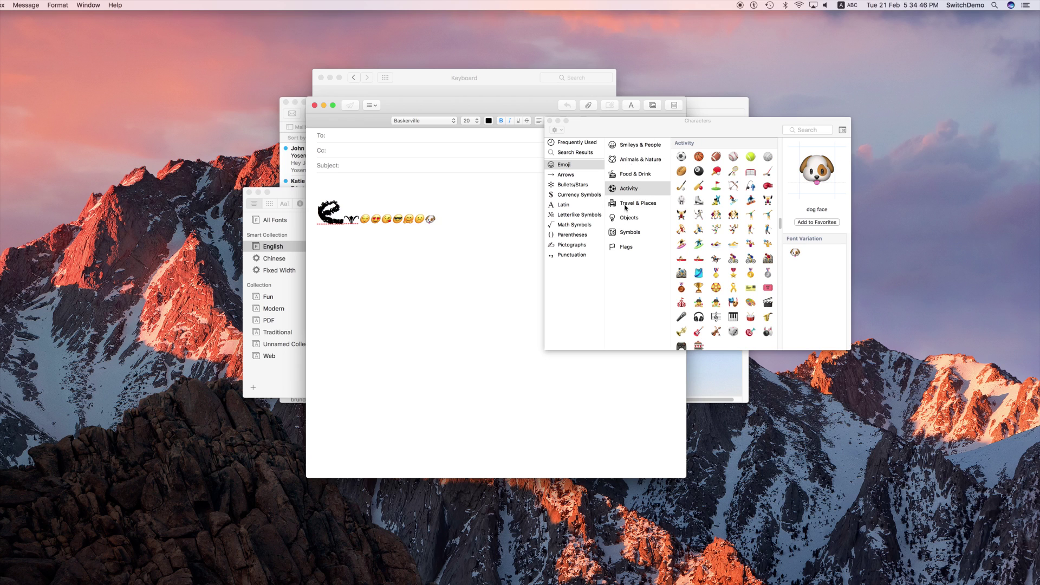
left_click(568, 175)
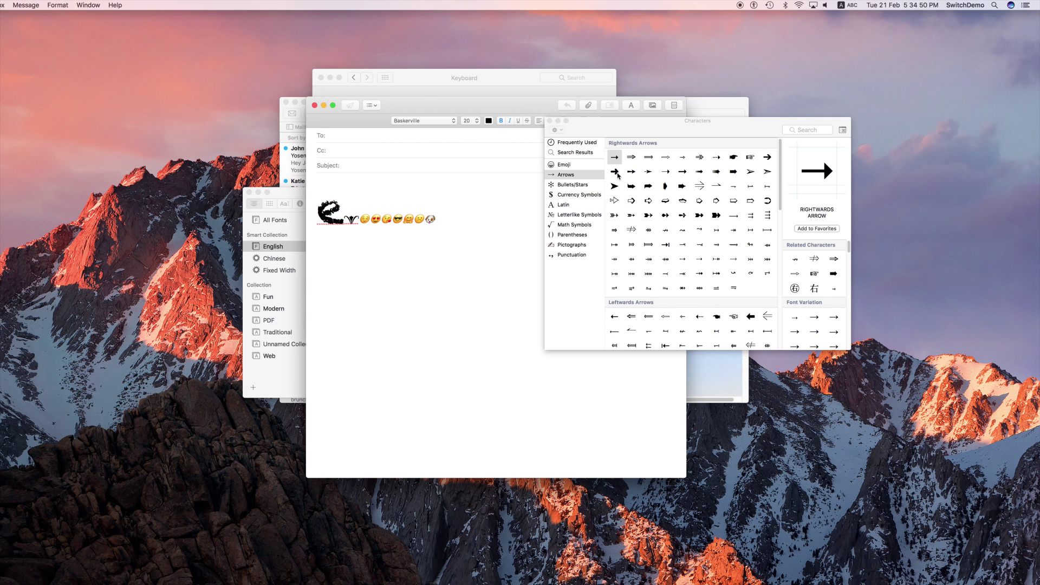
double_click(614, 185)
double_click(632, 185)
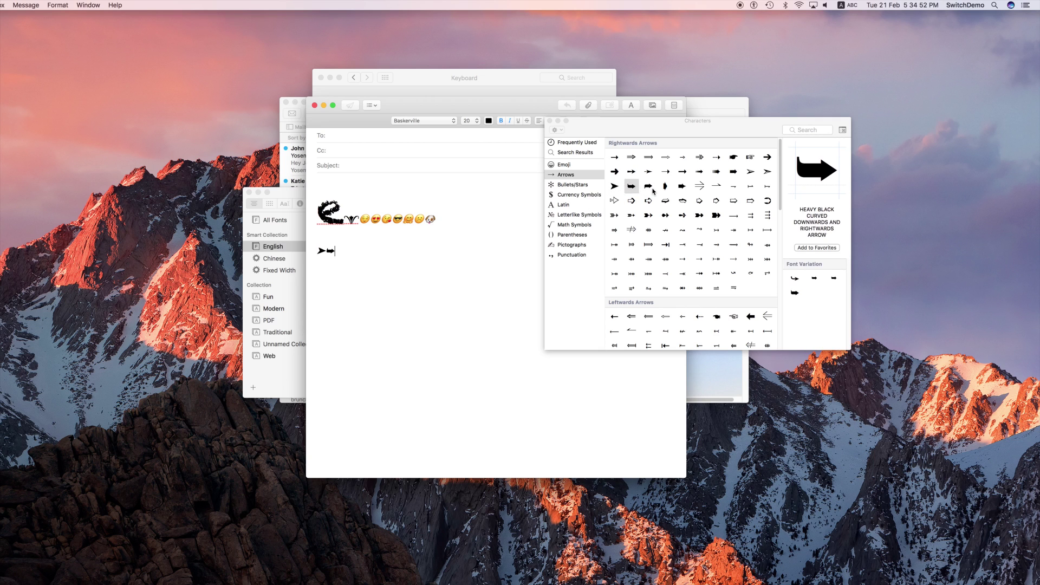
double_click(649, 187)
double_click(631, 200)
- Add a white right-pointing pointer and a black right-pointing triangle from Bullets/Stars
left_click(572, 185)
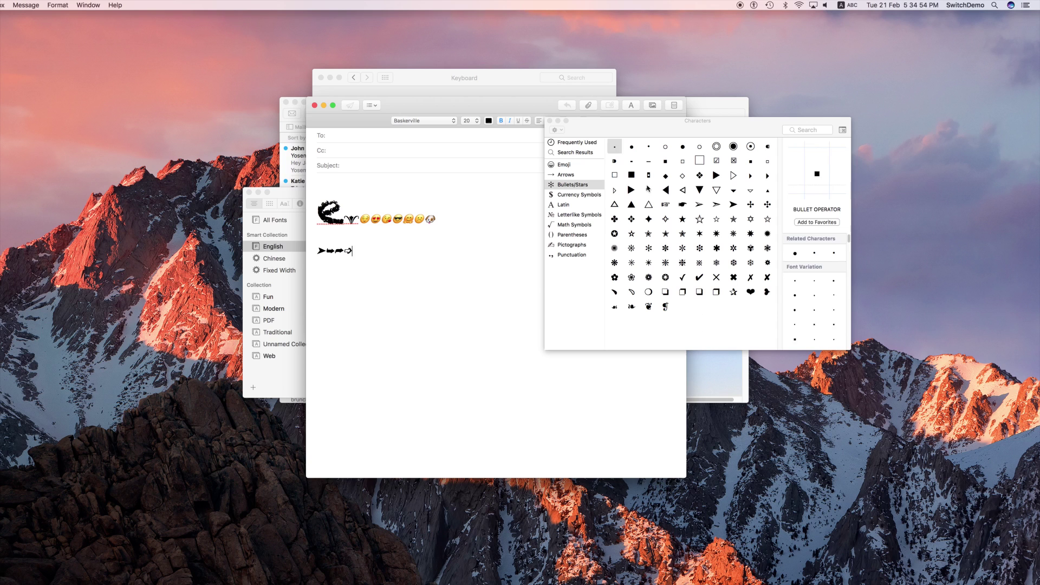
double_click(648, 190)
double_click(631, 190)
left_click(632, 204)
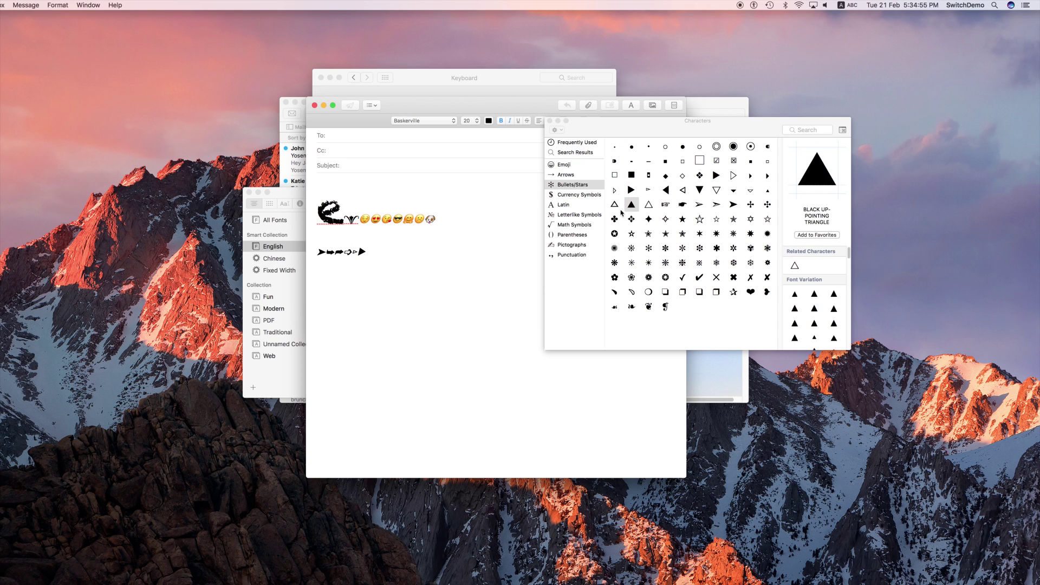
- Insert the currency signs ₭, ¥, ¢, ₡, ₱, ₮ and $
left_click(579, 195)
double_click(648, 161)
double_click(648, 147)
double_click(665, 146)
left_click(665, 160)
left_click(699, 190)
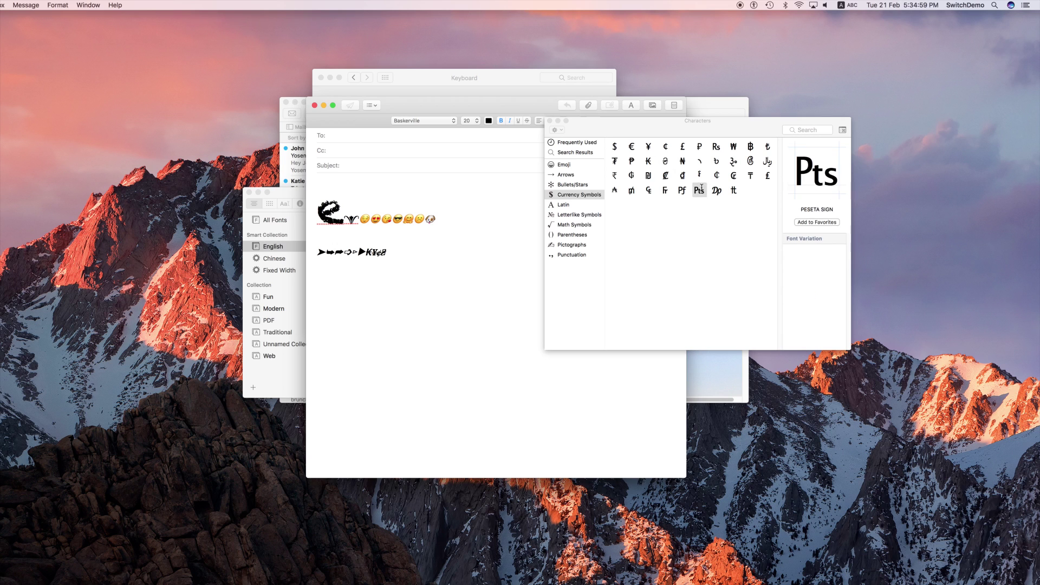
double_click(665, 175)
double_click(631, 161)
double_click(614, 160)
double_click(614, 146)
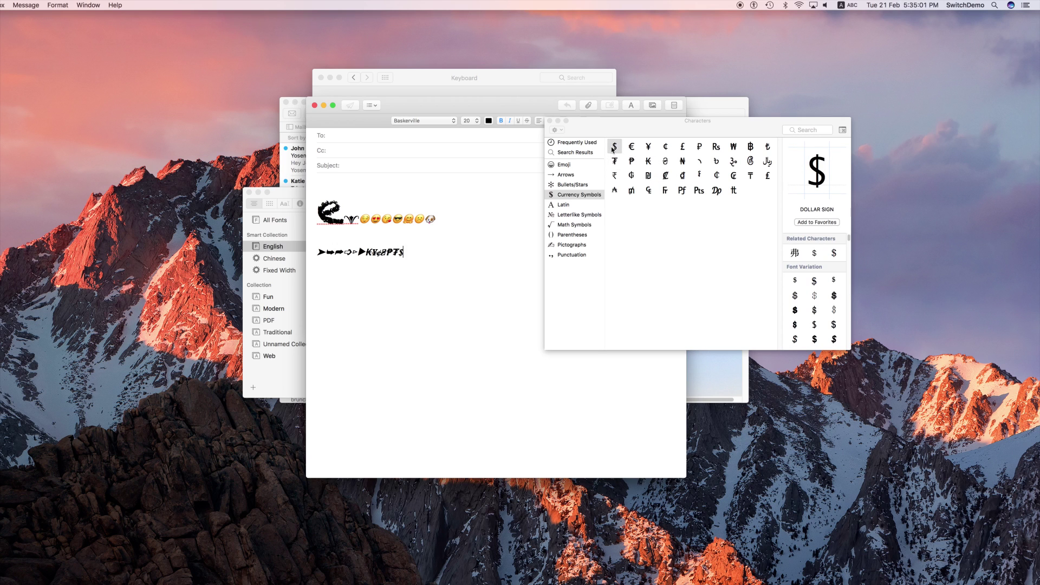
left_click(569, 204)
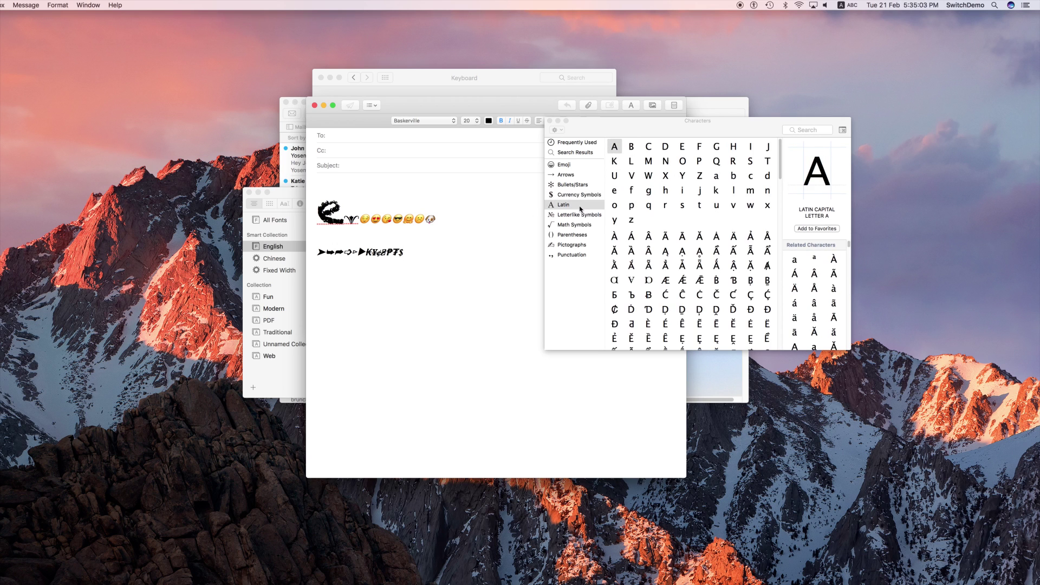
- Insert letterlike symbols: account of, addressed to the subject, Ω, ℹ, ℌ, ℑ and ℞
scroll(781, 165, "down", 15)
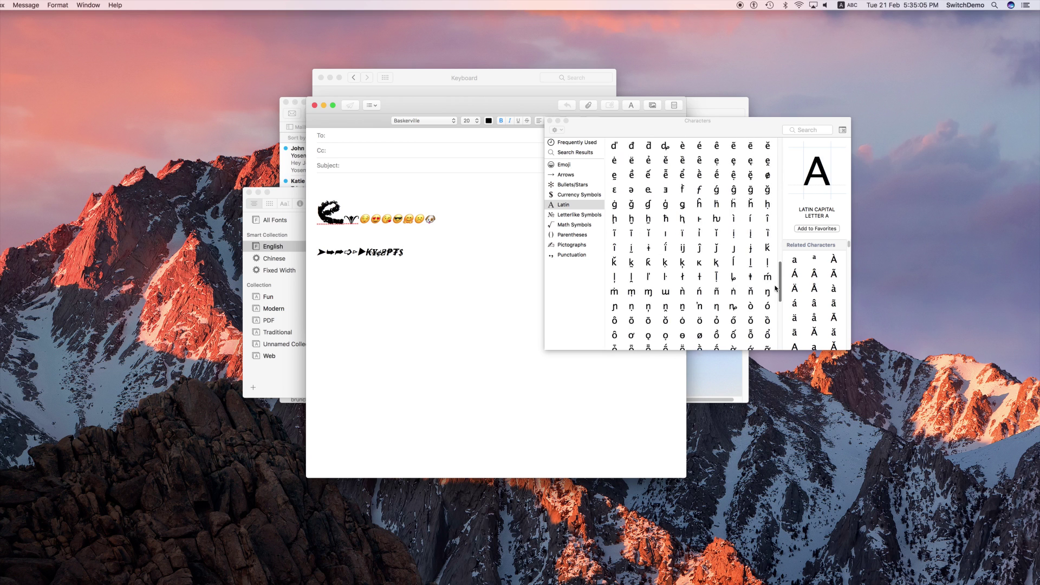
left_click(569, 215)
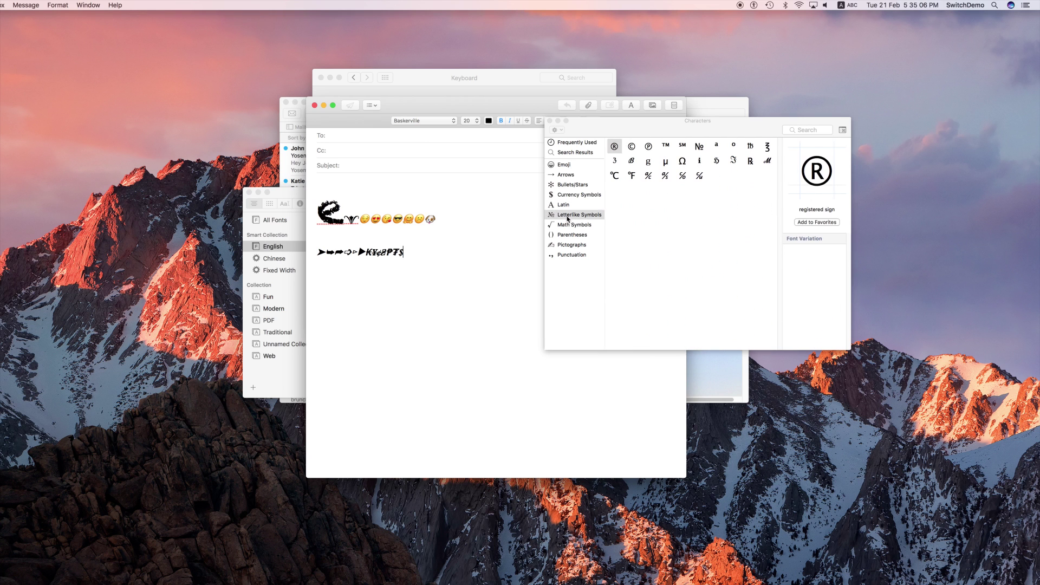
left_click(649, 176)
double_click(648, 176)
double_click(665, 175)
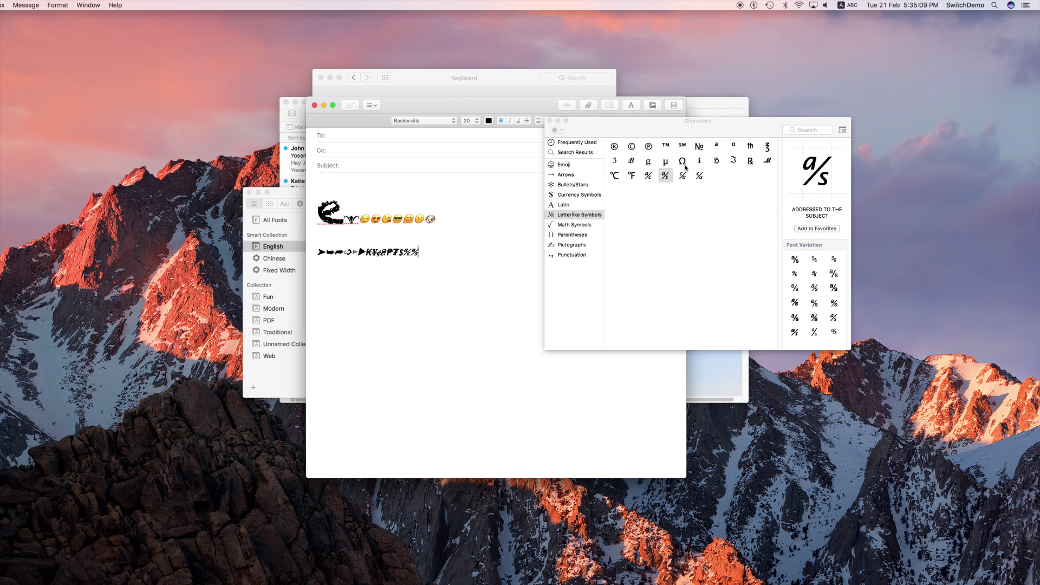
double_click(682, 160)
left_click(703, 163)
double_click(704, 164)
double_click(716, 160)
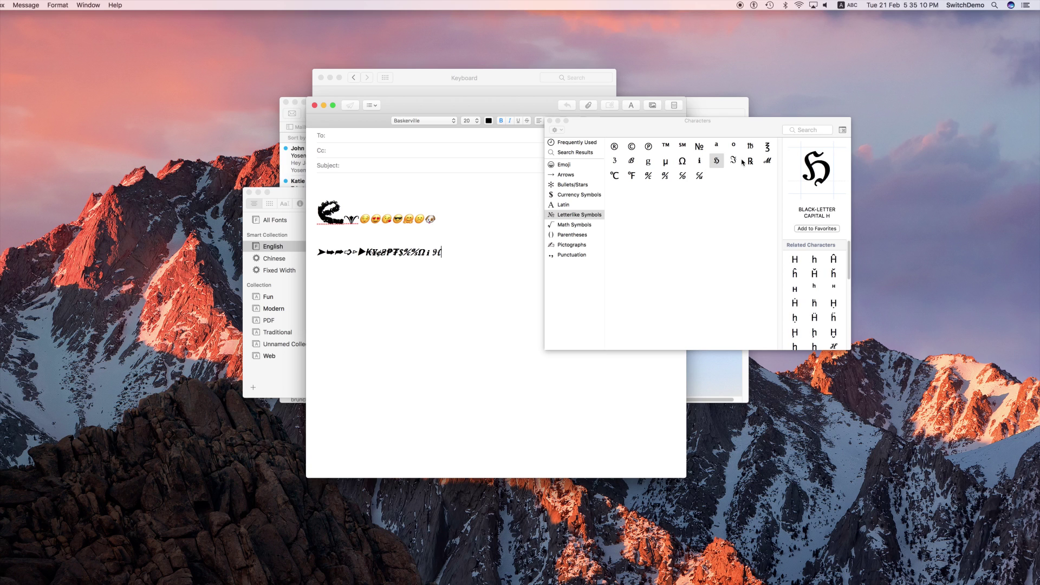
double_click(733, 160)
left_click(750, 161)
double_click(751, 161)
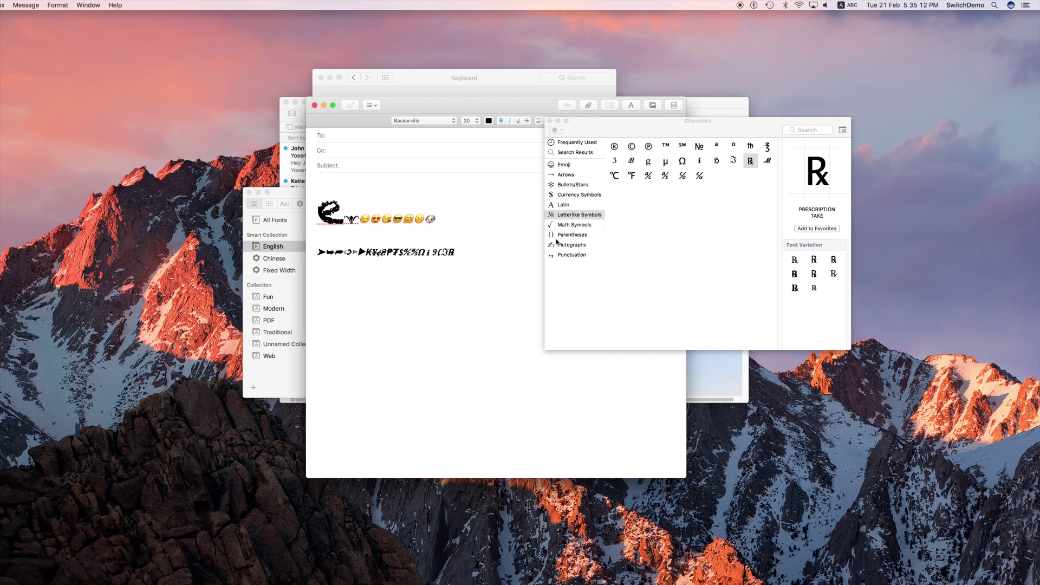
- Add the dot plus ∔ and less-than-but-not-equal ≨ math symbols
left_click(574, 225)
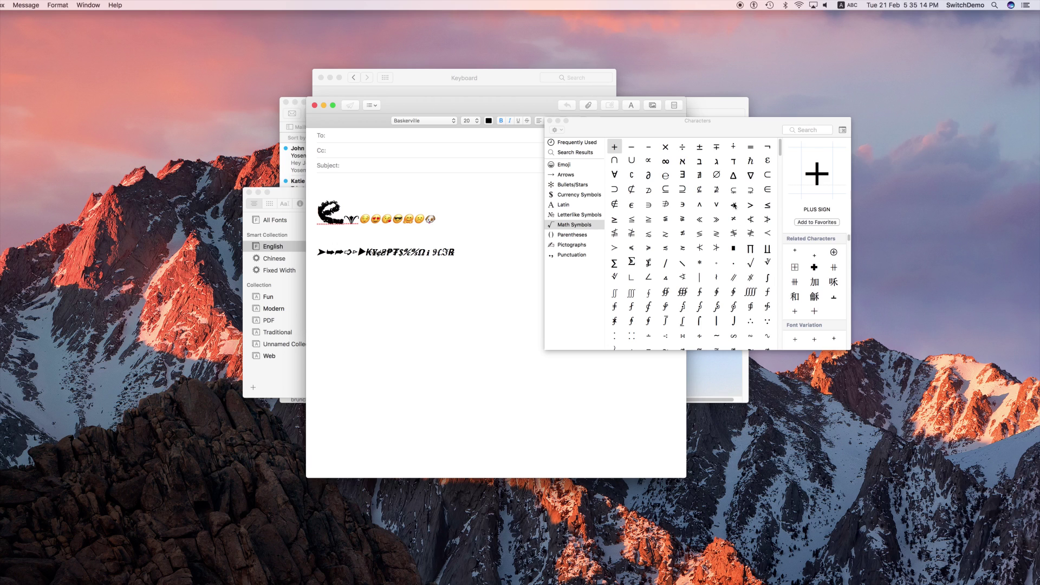
left_click(733, 148)
double_click(665, 218)
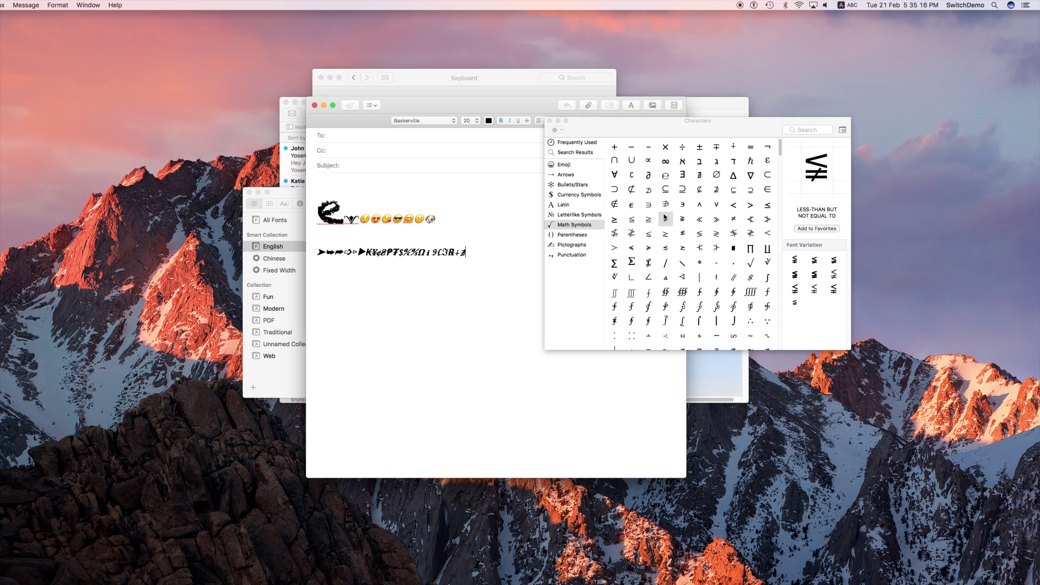
left_click(586, 234)
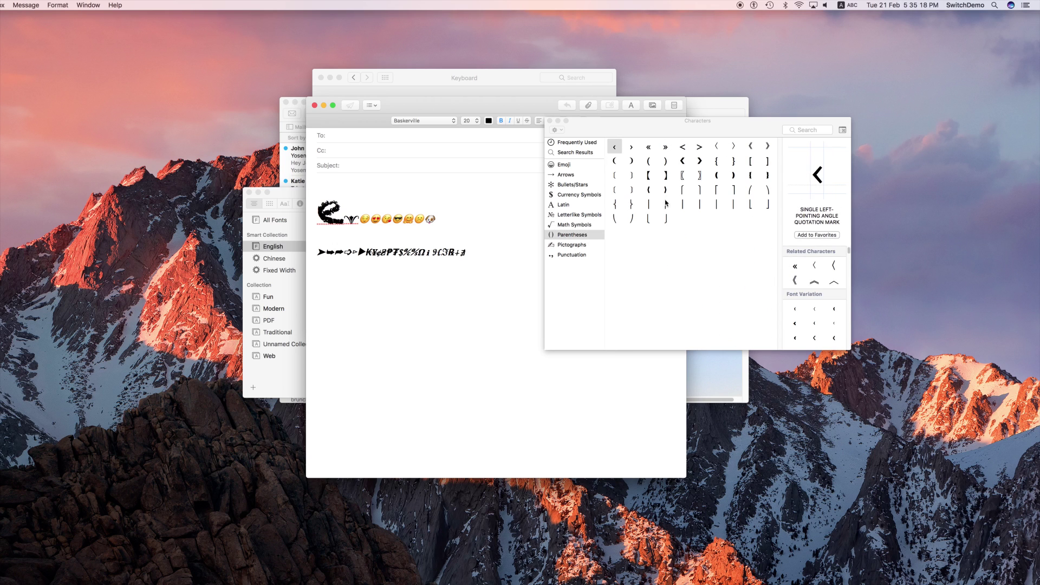
left_click(570, 244)
- Insert the doubled male ⚣ and doubled female ⚢ signs, infinity ∞ and two heavy crosses ✚ into the message
scroll(780, 208, "down", 3)
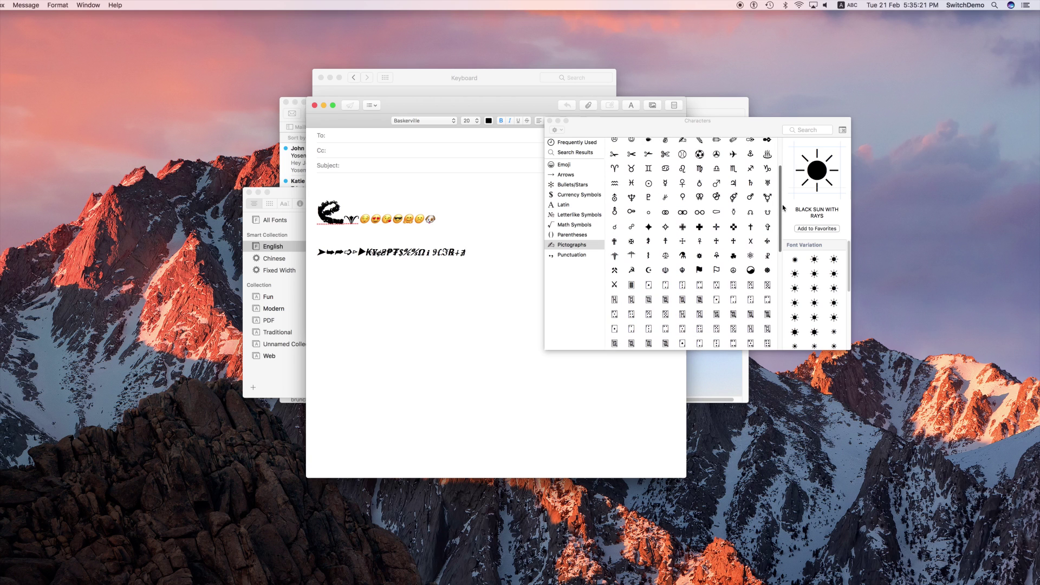
double_click(716, 193)
left_click(682, 192)
double_click(699, 193)
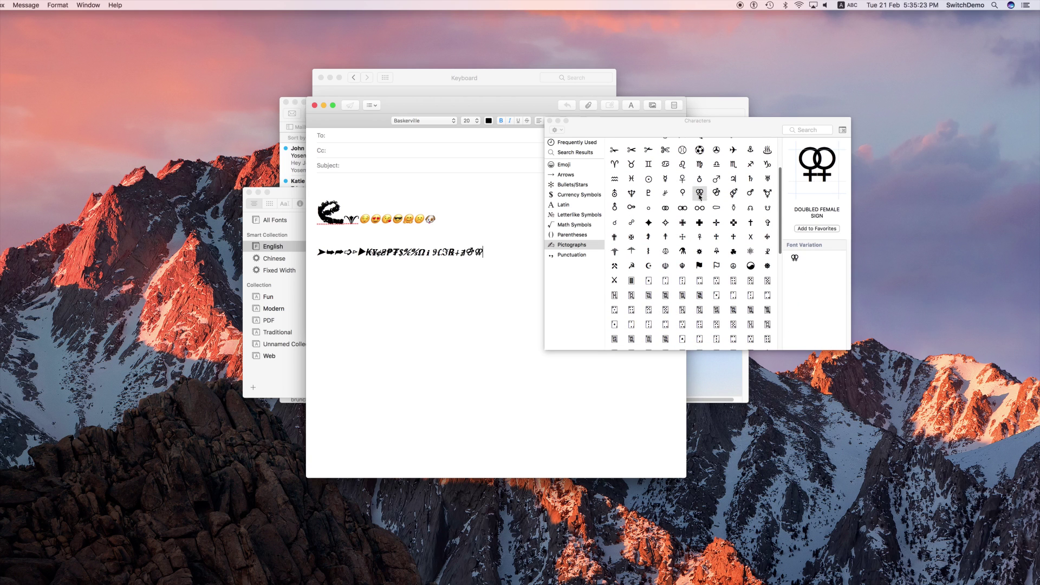
double_click(699, 207)
double_click(682, 222)
double_click(699, 223)
- Add a soccer ball ⚽ and the Virgo zodiac sign ♍ to the message
left_click(700, 252)
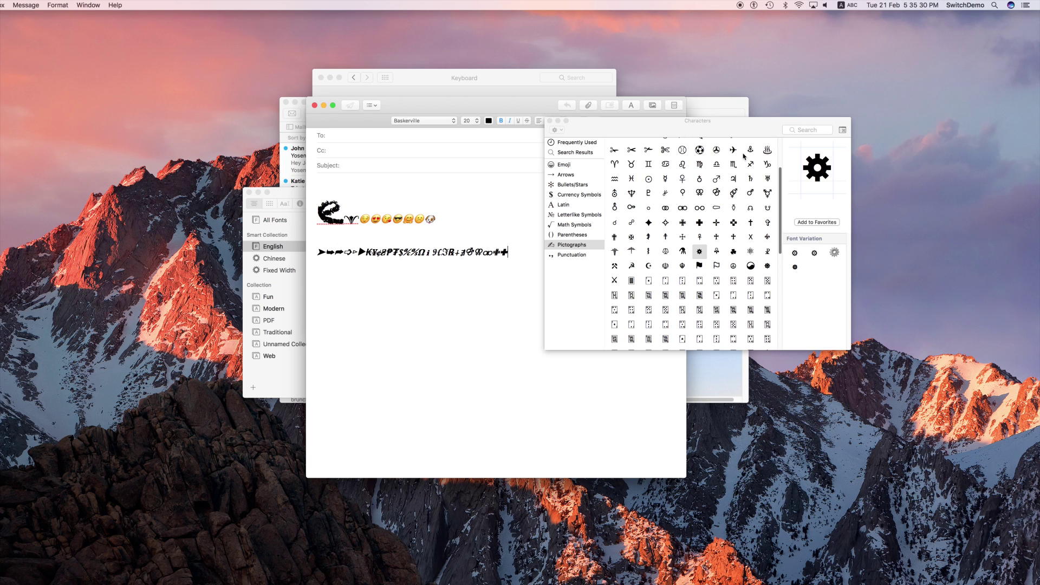
scroll(783, 218, "up", 5)
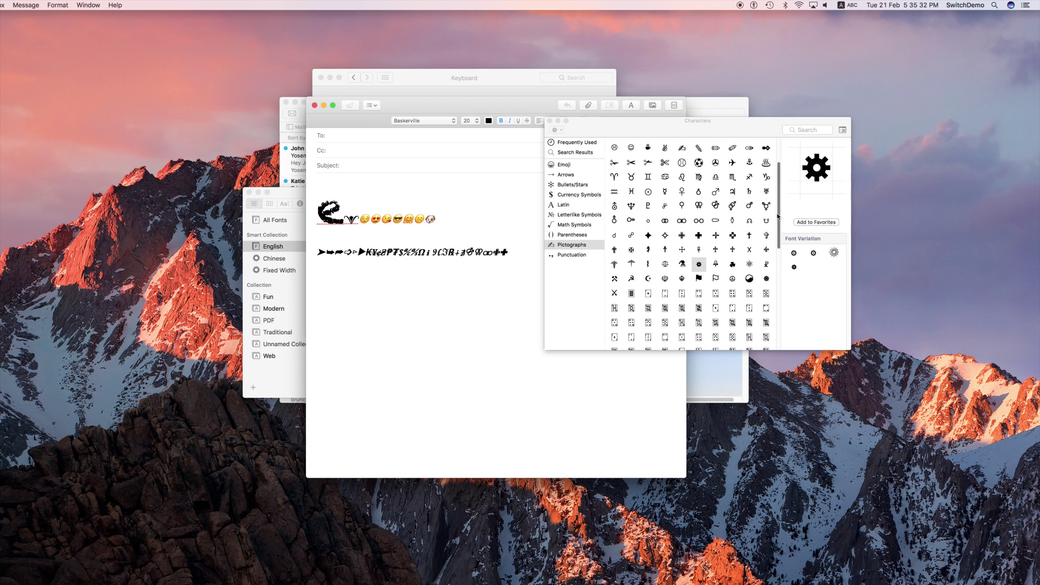
double_click(699, 219)
double_click(698, 233)
- Compare pictograph variants, then insert the Zapf Dingbats tape drive symbol into the message
left_click(732, 233)
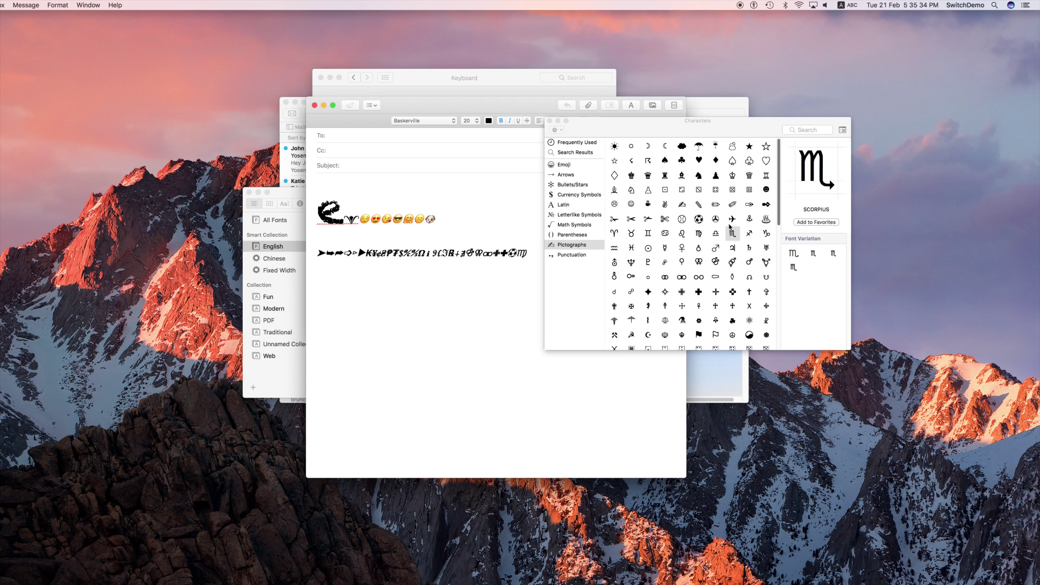
left_click(731, 218)
left_click(732, 205)
left_click(614, 248)
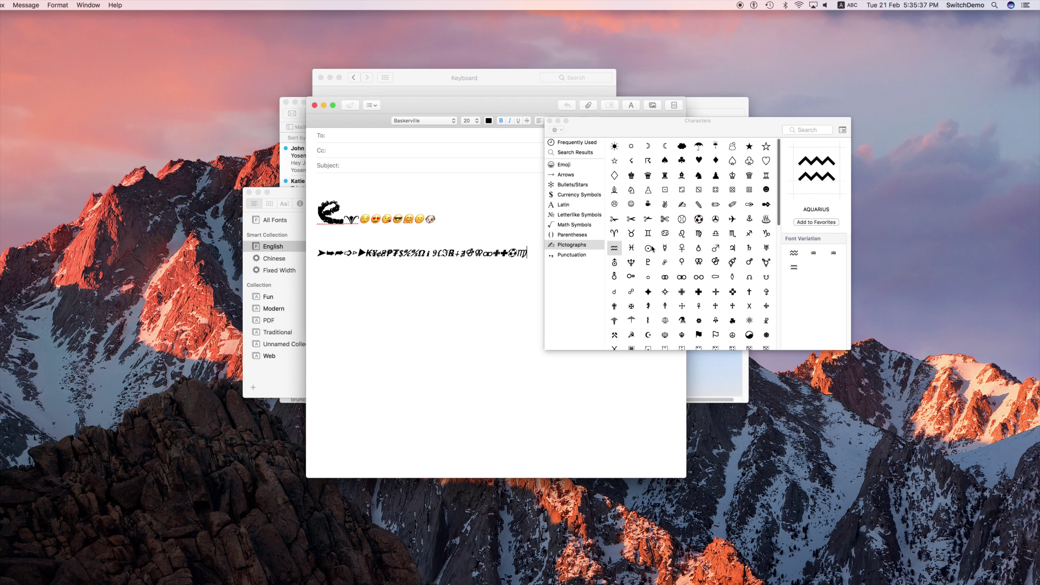
left_click(699, 218)
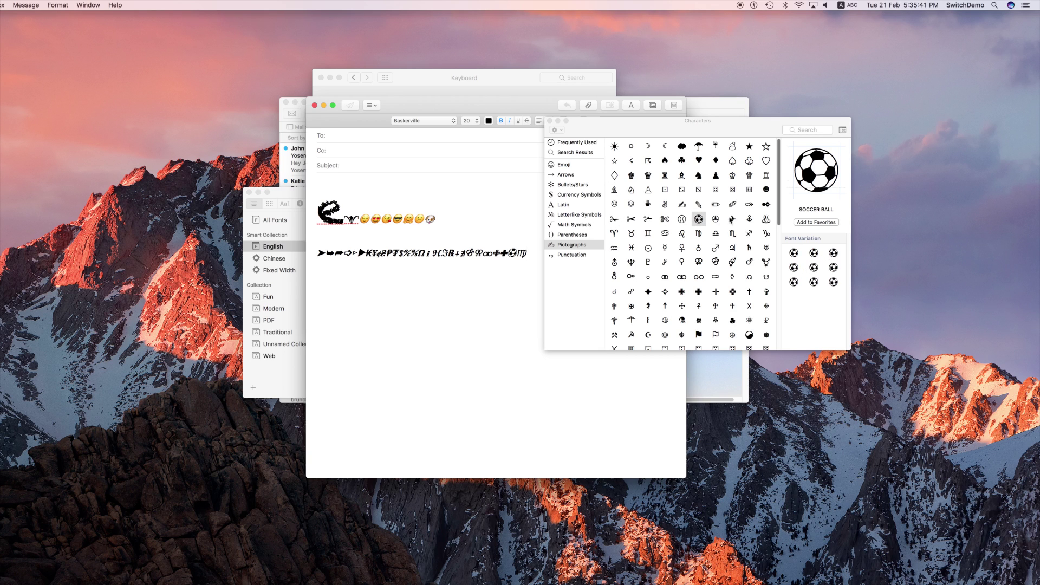
left_click(716, 218)
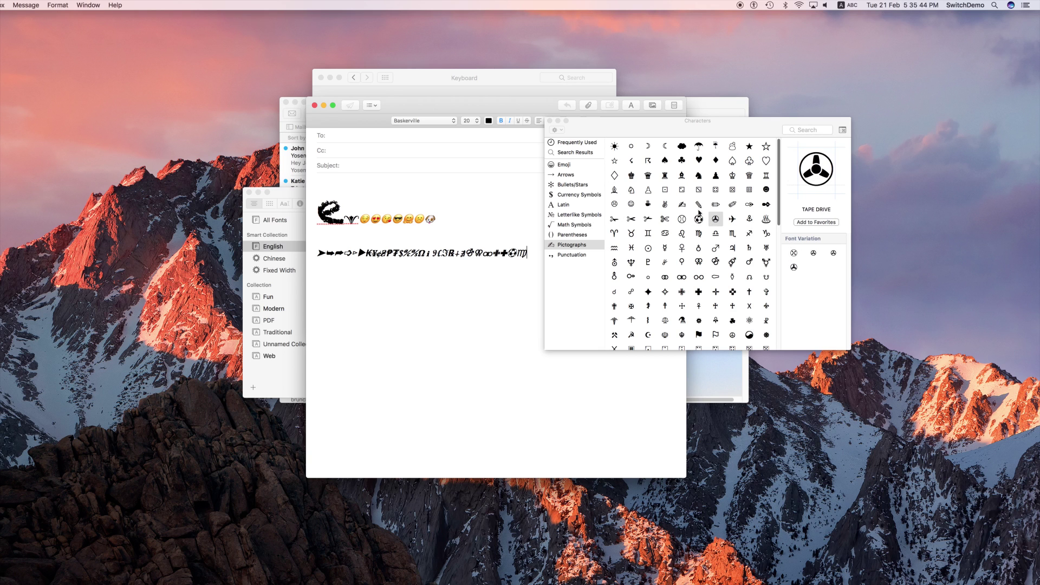
left_click(833, 253)
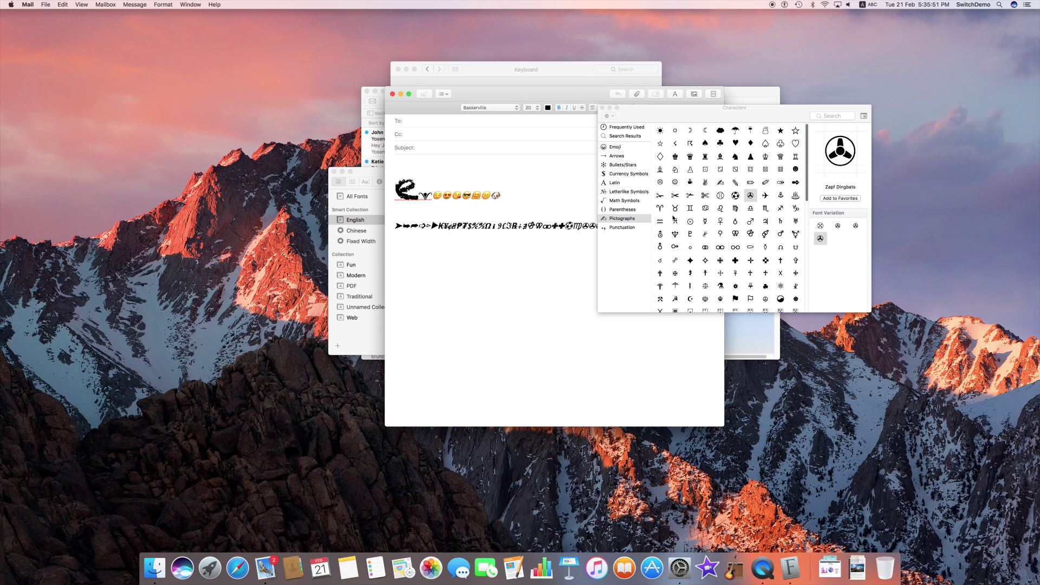
left_click(735, 352)
- Return to Font Book and step through PT Mono, PT Serif Caption and Snell Roundhand to preview Savoye LET
key("super+Tab")
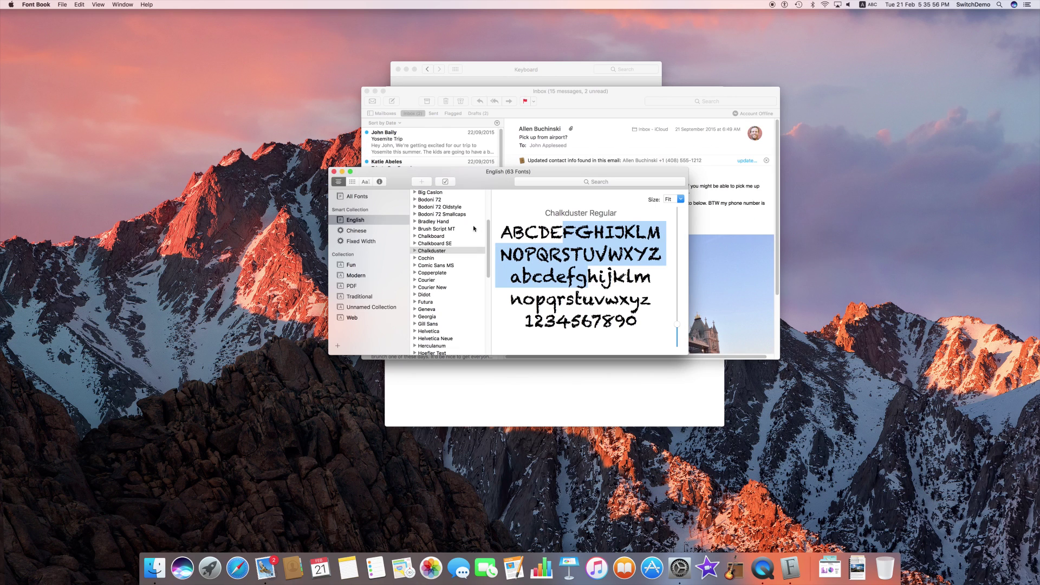
left_click_drag(488, 248, 488, 307)
left_click(428, 284)
left_click(436, 299)
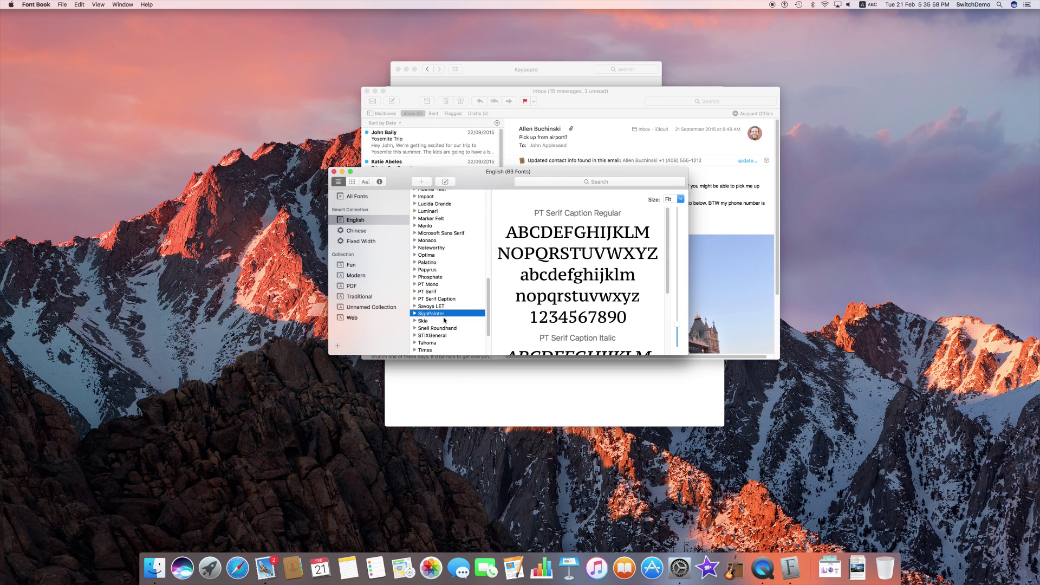
left_click(436, 328)
left_click(440, 307)
- Bring up Keyboard preferences from the menu-bar input source menu
left_click(868, 4)
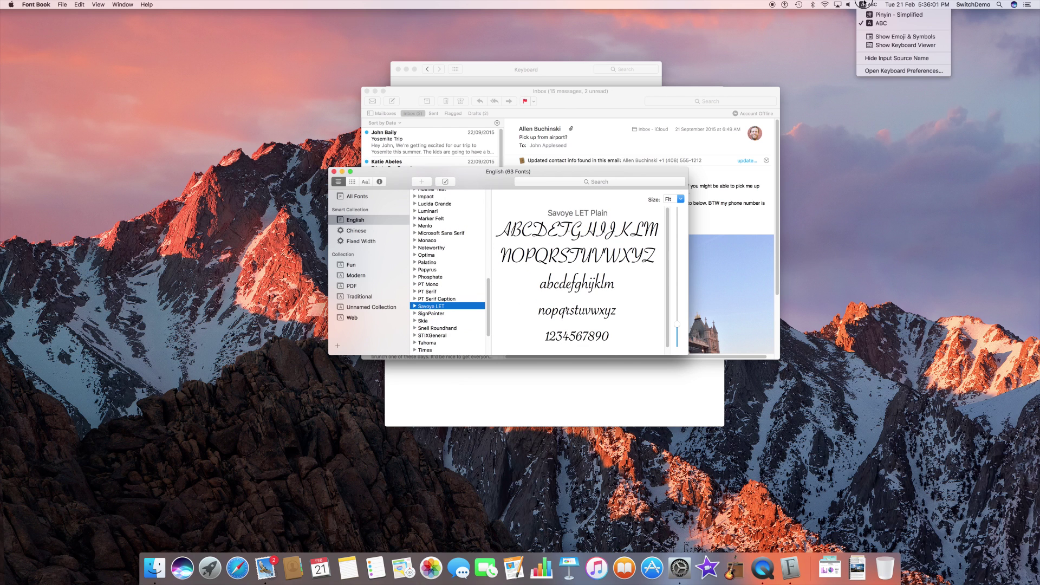
left_click(871, 38)
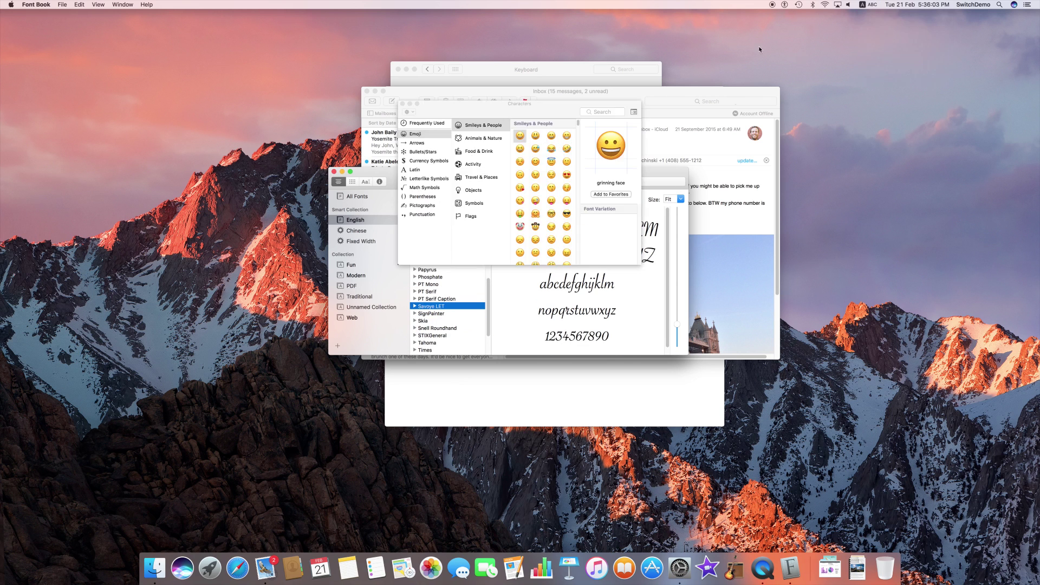
left_click(578, 66)
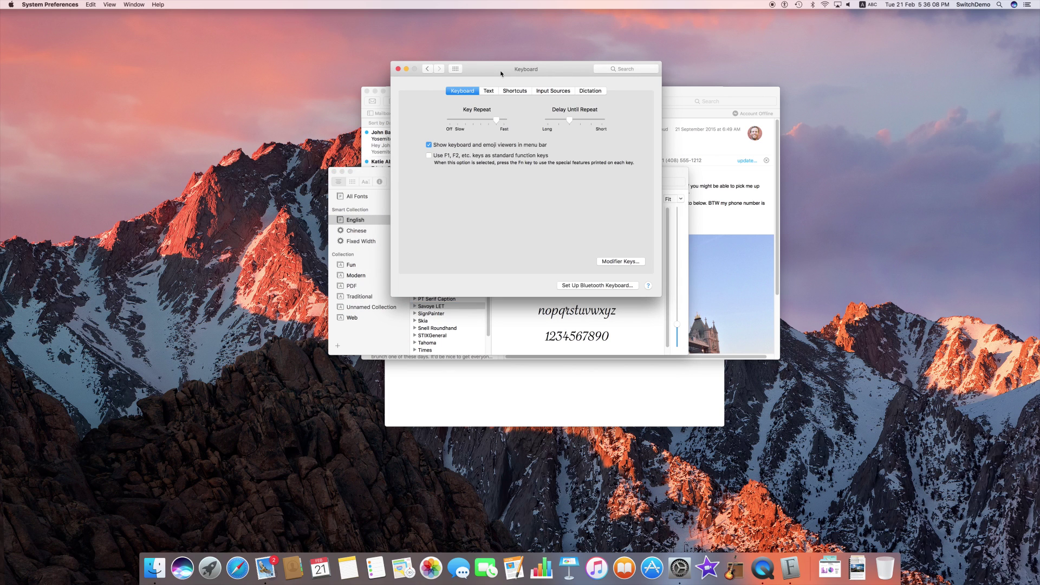
- Move the Keyboard window up and right, then bring up the Characters viewer over Font Book with Ctrl+Cmd+Space
left_click_drag(501, 73, 604, 55)
left_click(499, 179)
key("ctrl+super+space")
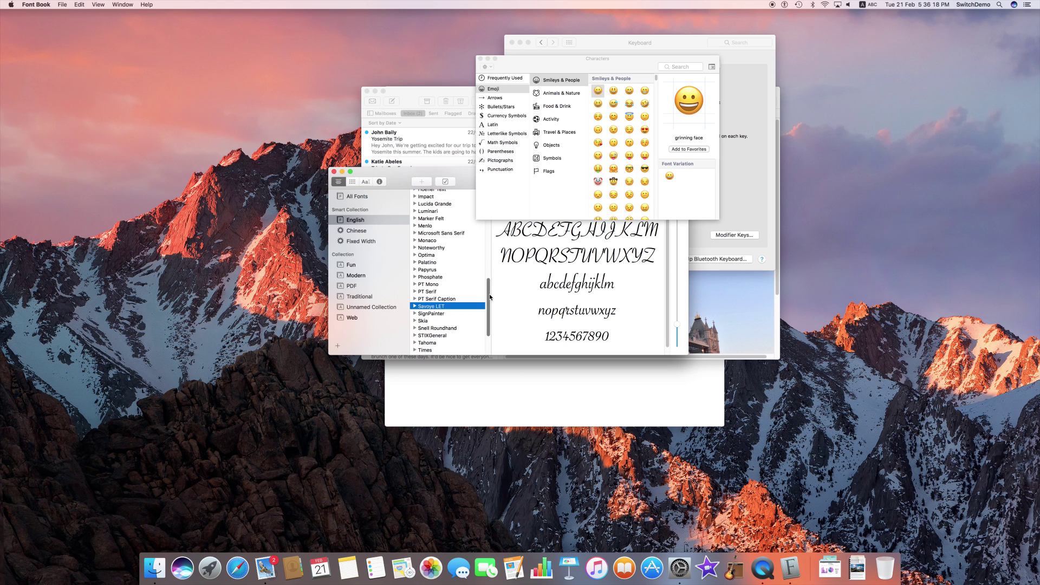
mouse_move(489, 264)
left_mouse_down()
mouse_move(478, 318)
mouse_move(496, 287)
mouse_move(490, 273)
left_mouse_up()
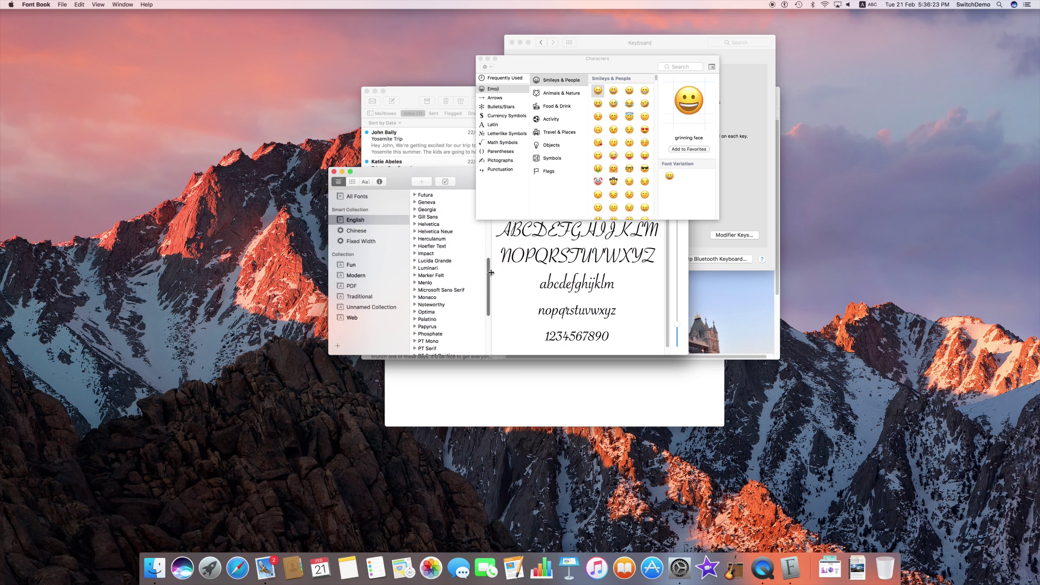